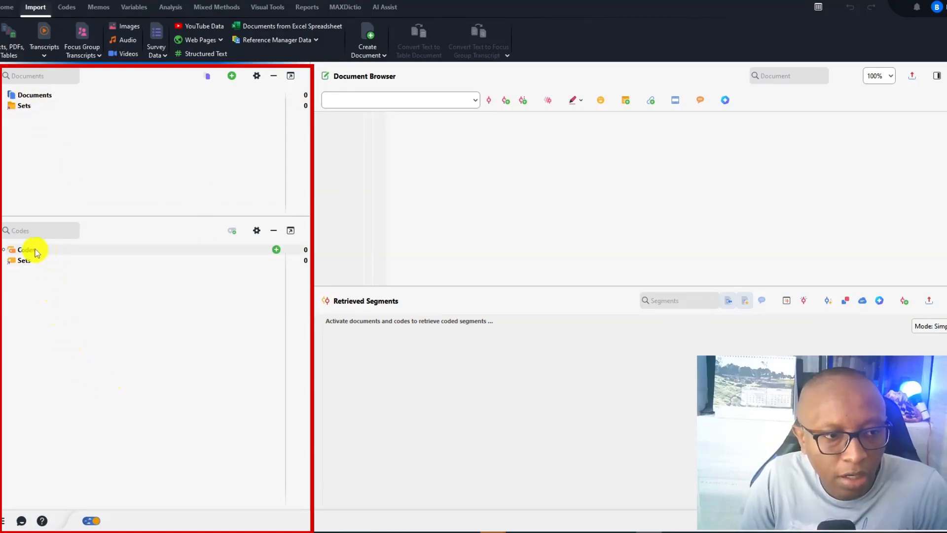
Import the Raw Transcript Word file as a transcript without timestamps into the Documents list
click(43, 97)
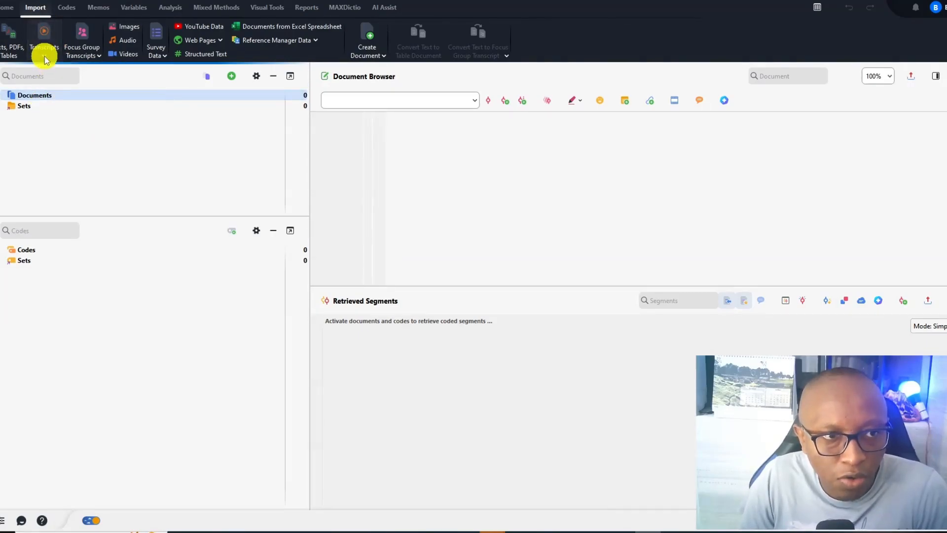
click(44, 55)
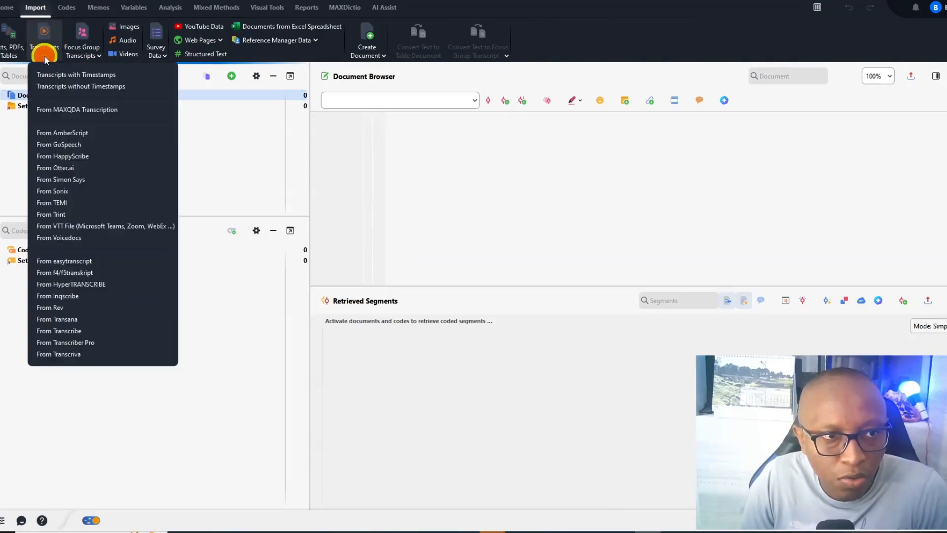
click(64, 86)
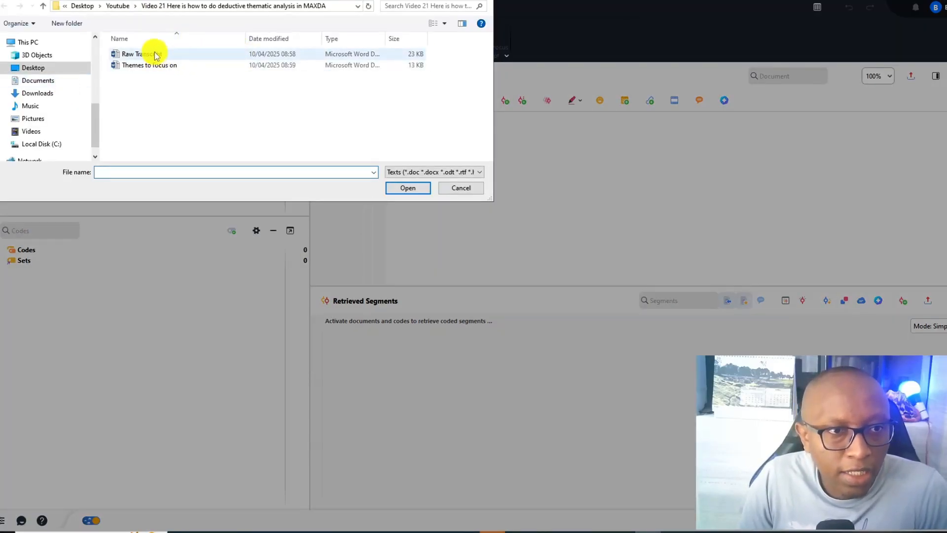
click(154, 55)
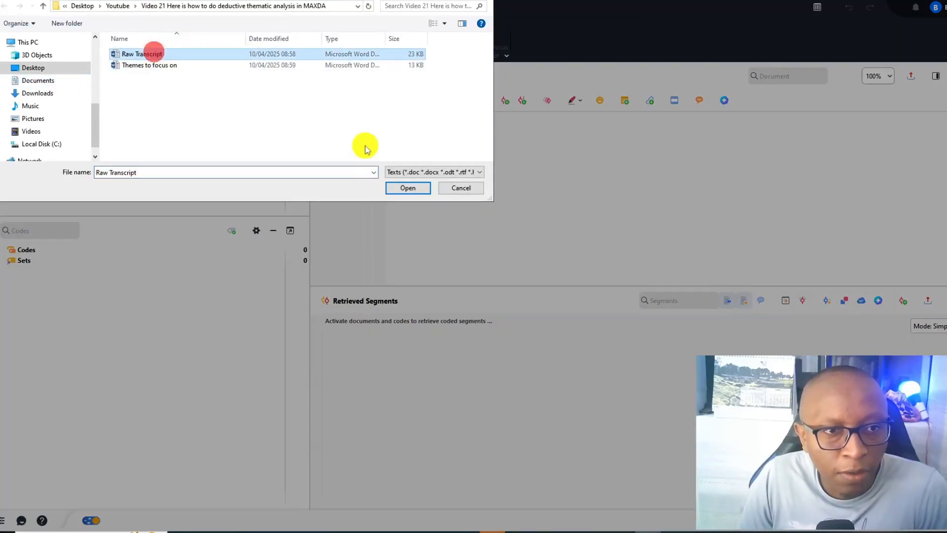
click(414, 188)
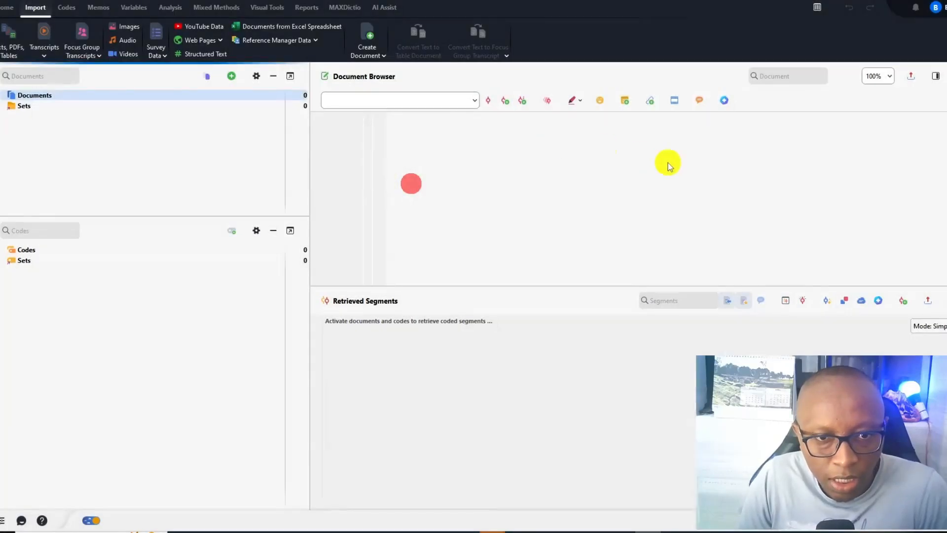
scroll(548, 196, down, 5)
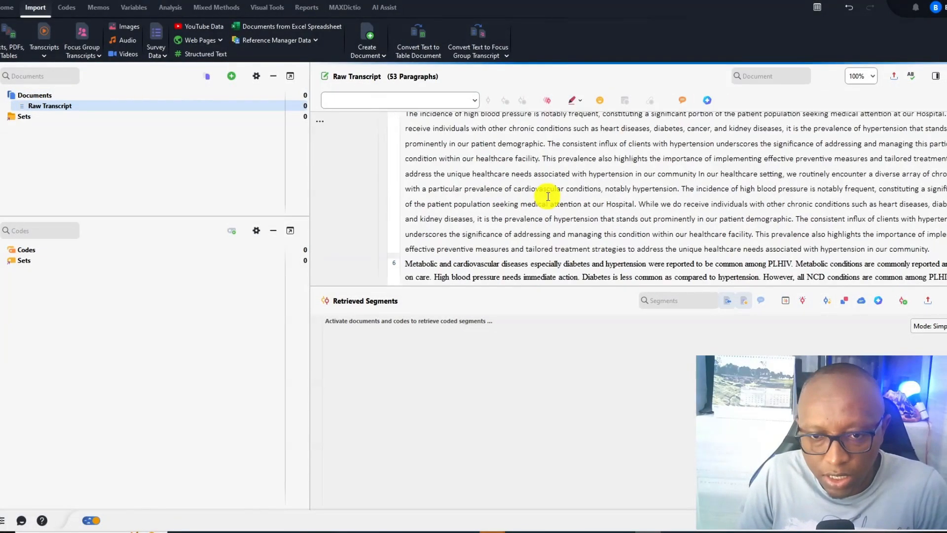
click(922, 300)
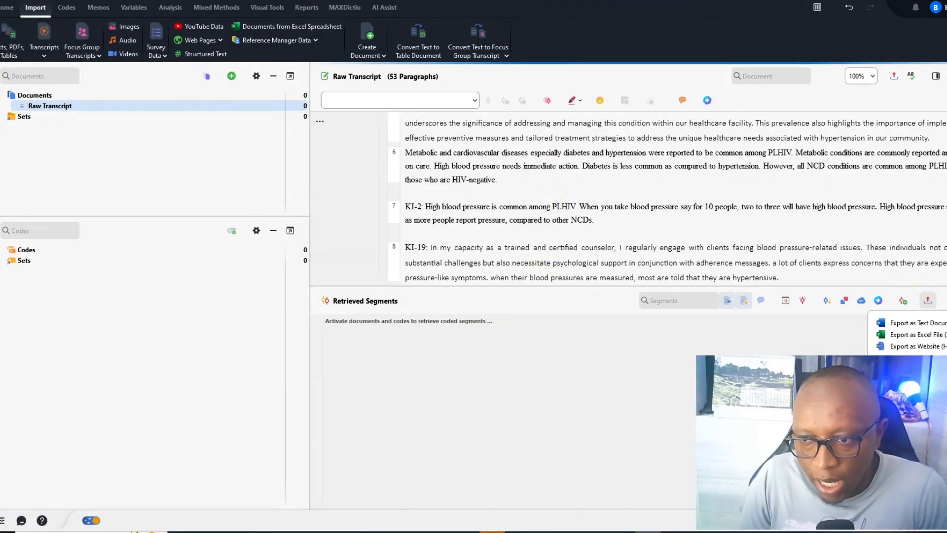
click(943, 300)
click(945, 300)
scroll(526, 250, up, 3)
scroll(526, 250, up, 3)
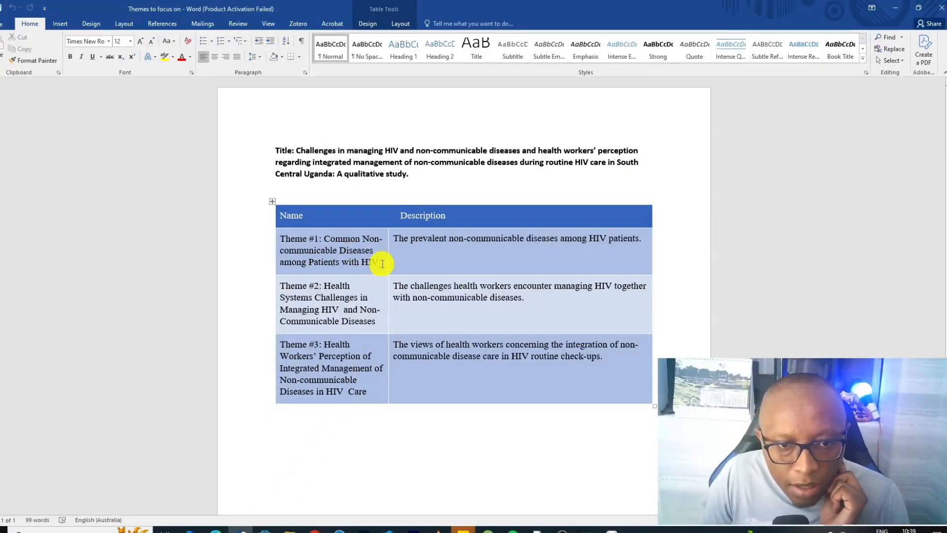
Copy the Theme #1 name from the Word table and paste it as the name of a new code
drag(380, 261, 288, 242)
key(ctrl+c)
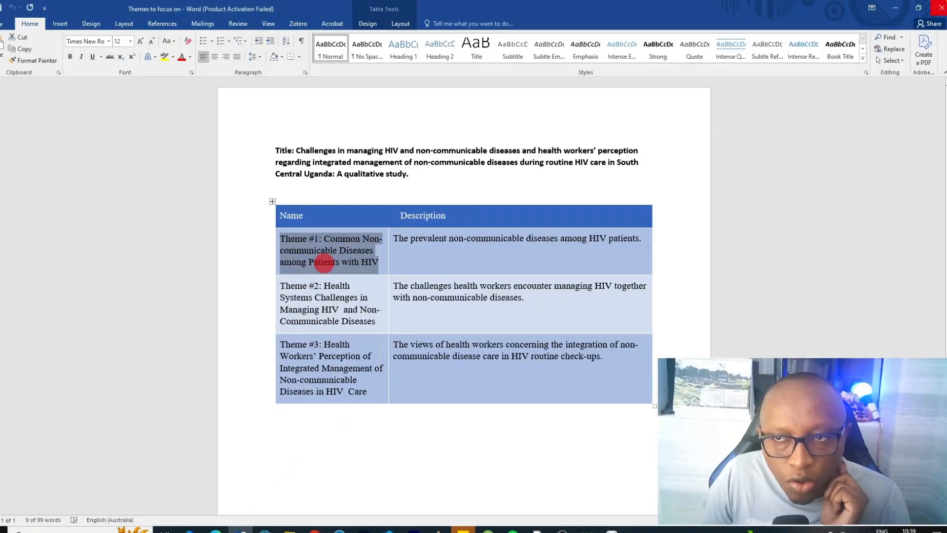
click(895, 8)
mouse_move(56, 260)
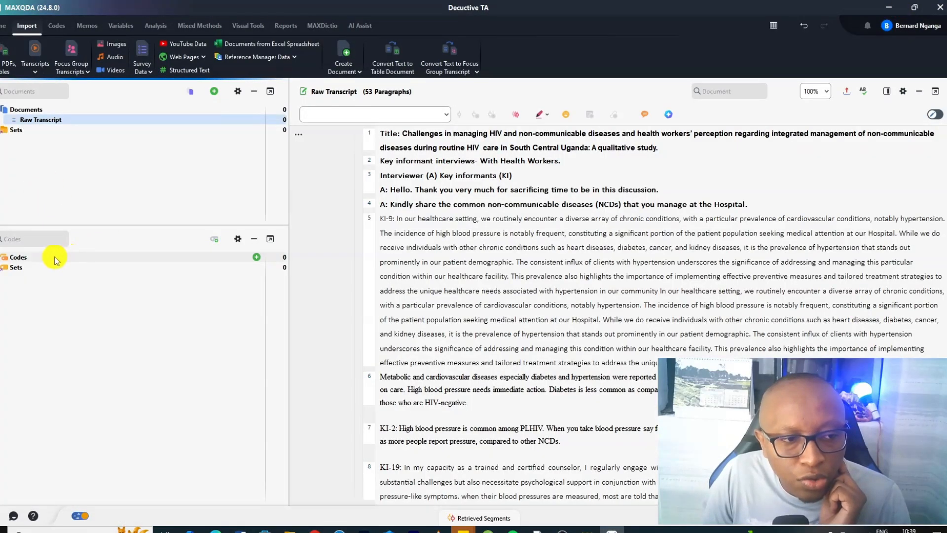
click(255, 259)
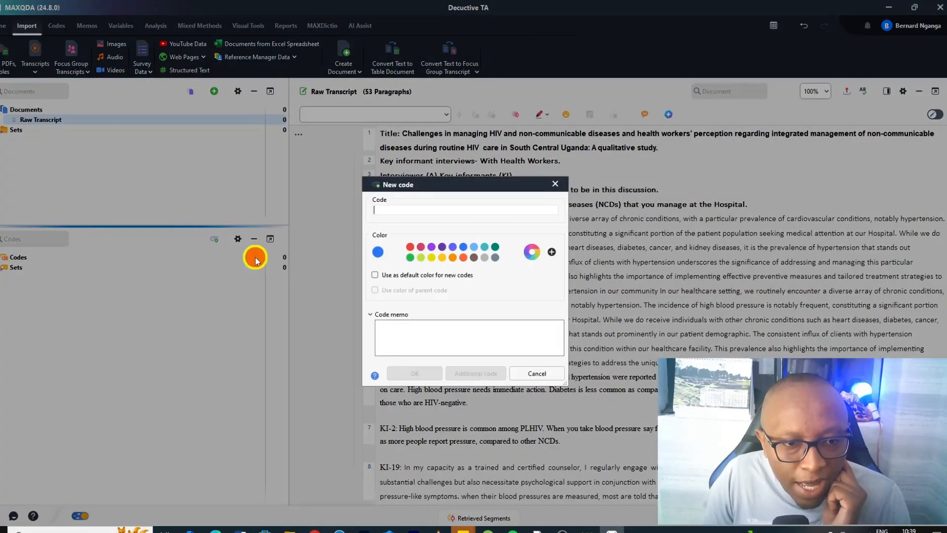
right_click(409, 211)
click(422, 279)
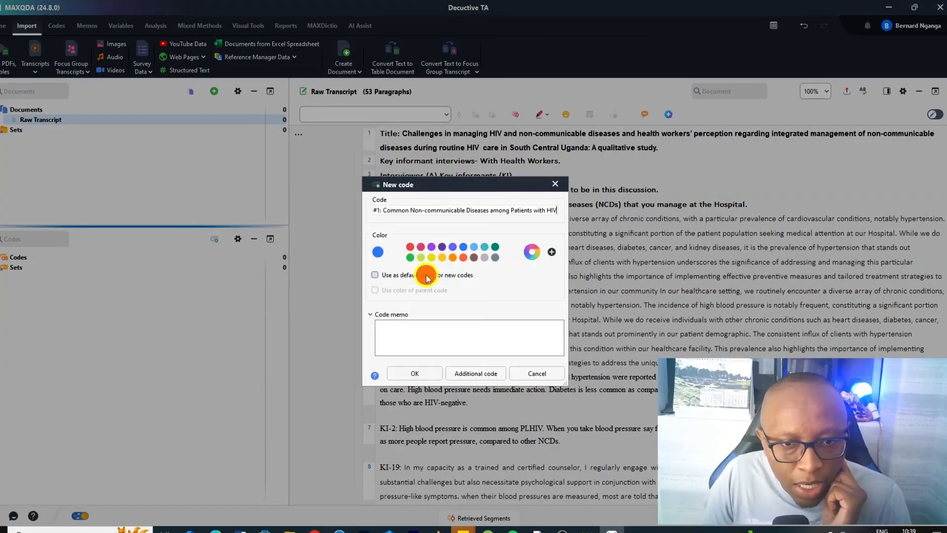
Copy the Theme #1 description from the Word table, paste it into the new code's memo, and confirm the code
click(246, 528)
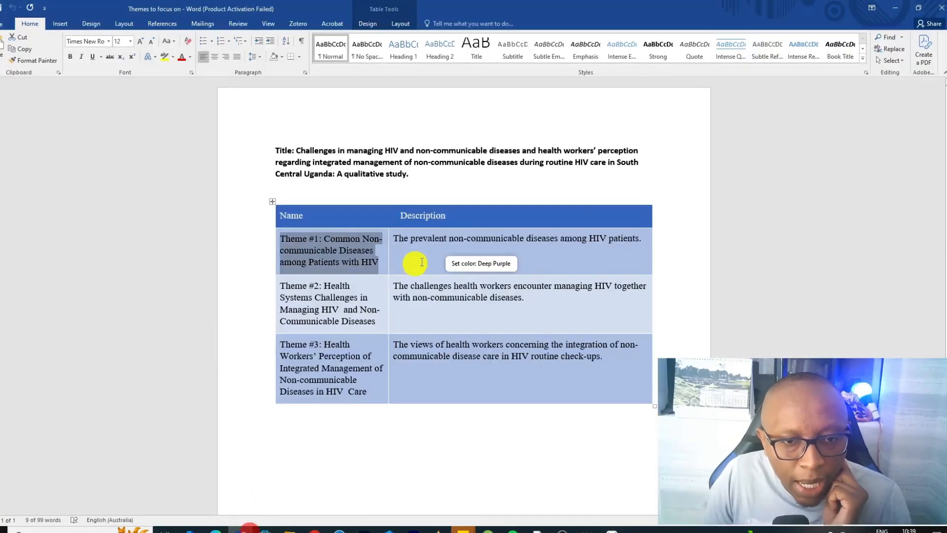
drag(396, 238, 689, 236)
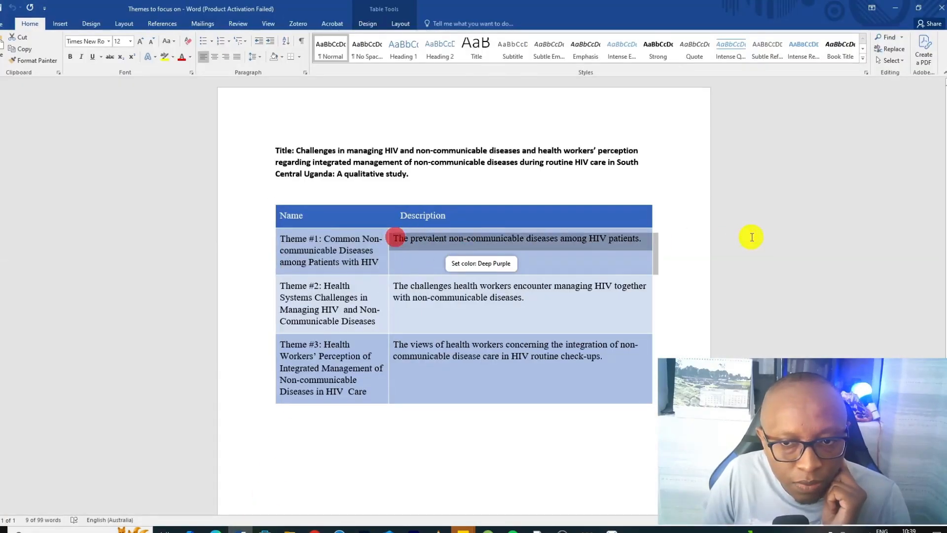
right_click(596, 241)
click(621, 259)
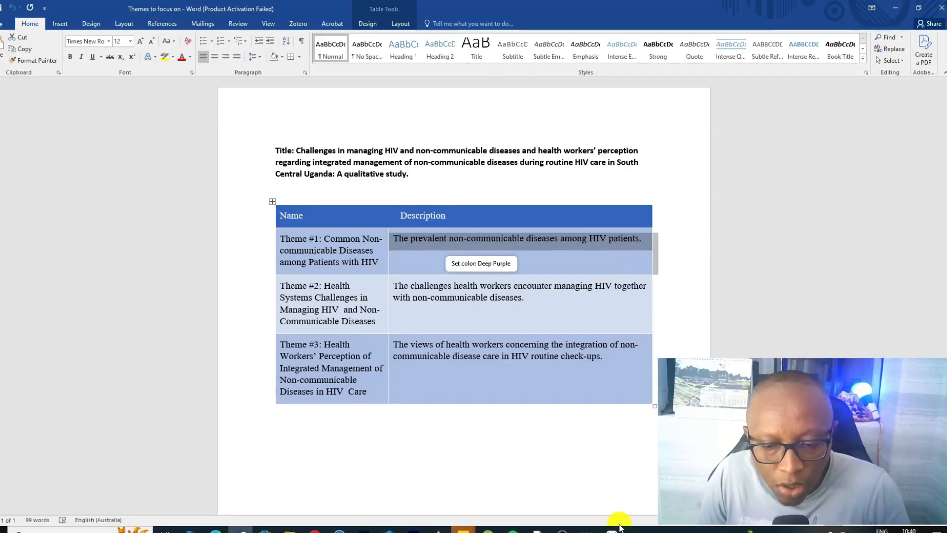
click(612, 527)
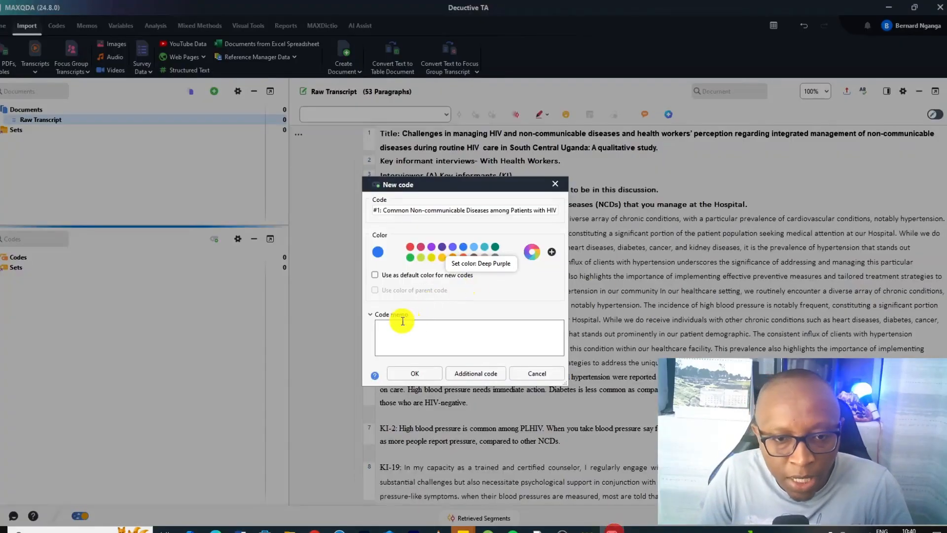
right_click(434, 343)
click(459, 411)
click(415, 373)
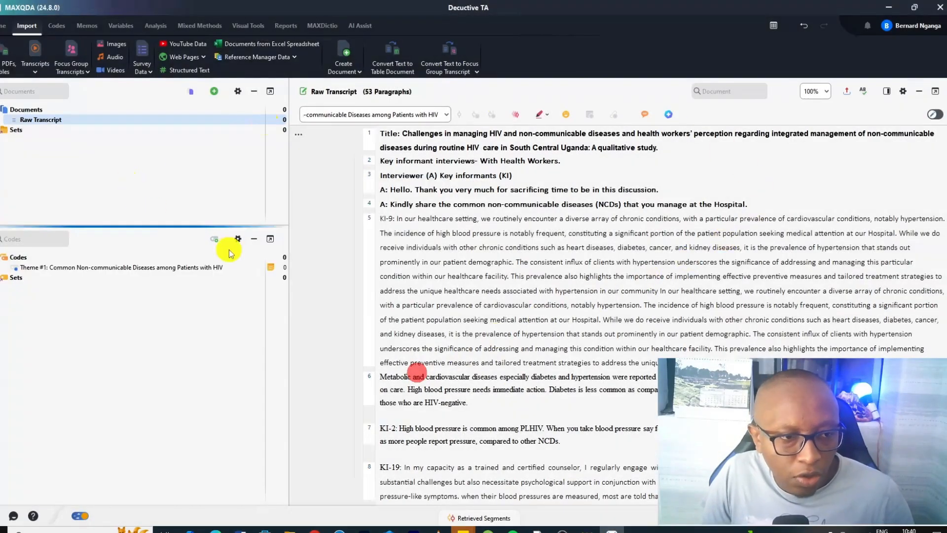
Open the Theme #1 code memo to check its text, then close it
click(270, 268)
double_click(271, 267)
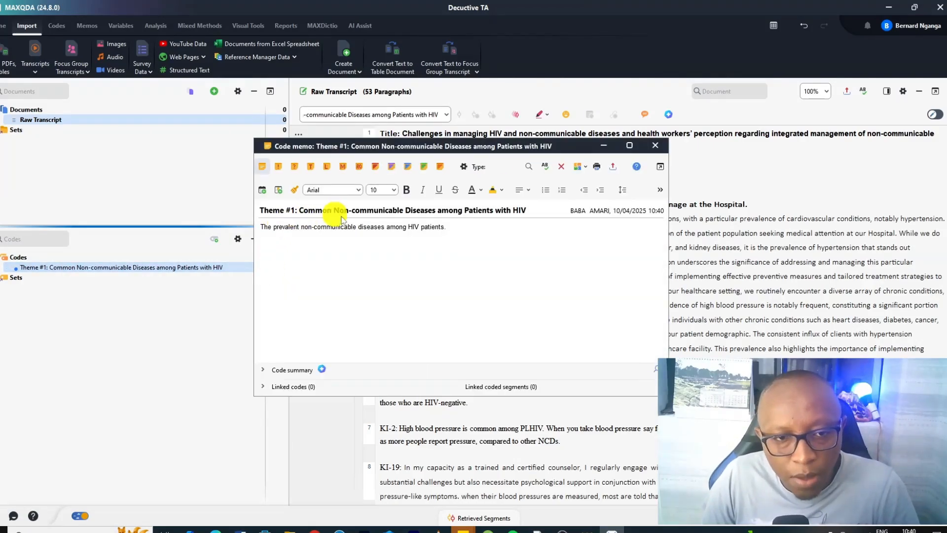
triple_click(475, 232)
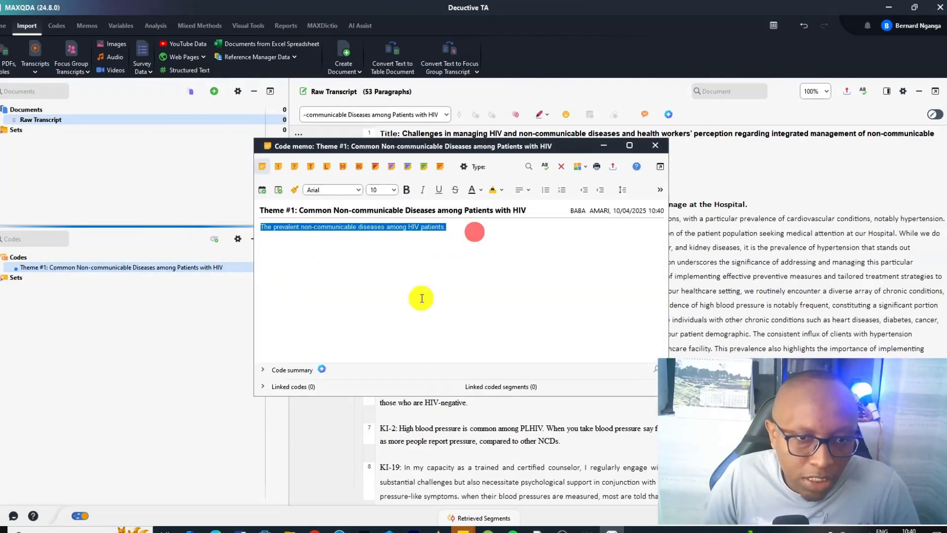
click(655, 146)
Copy the Theme #2 name from the Word table and paste it as the name of a new code
click(242, 530)
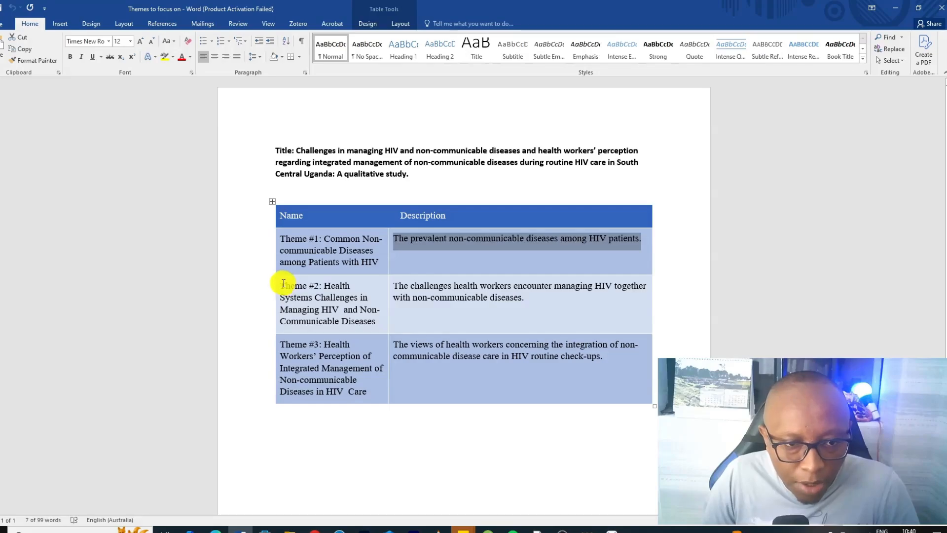
drag(283, 284, 375, 321)
right_click(340, 310)
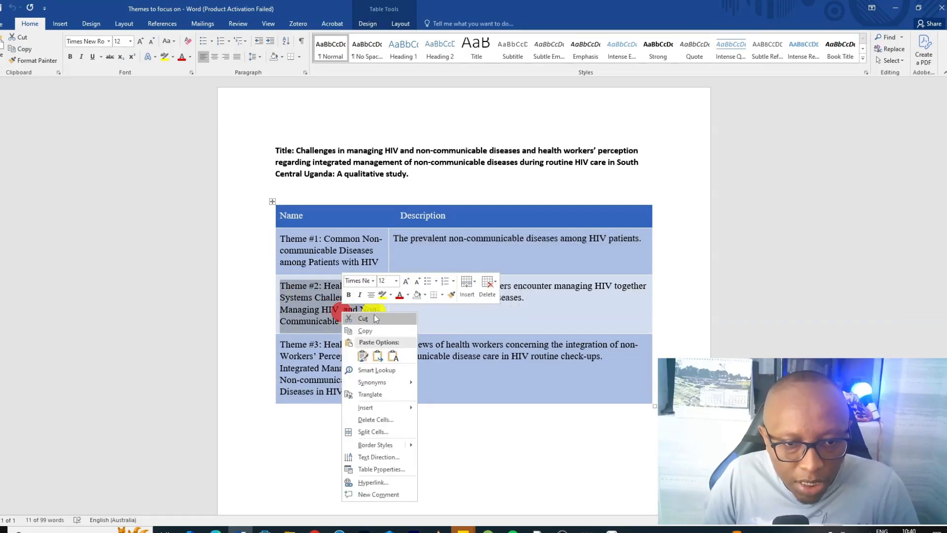
click(365, 329)
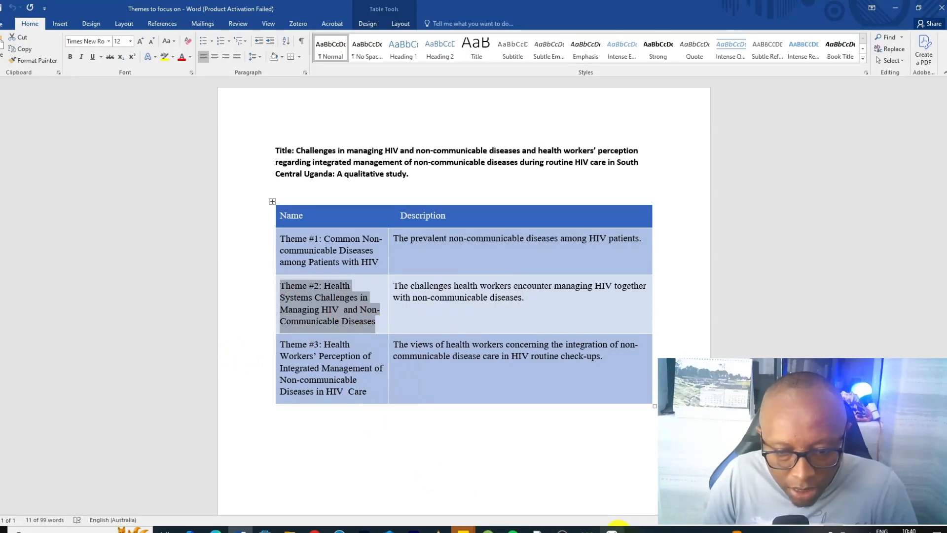
click(614, 529)
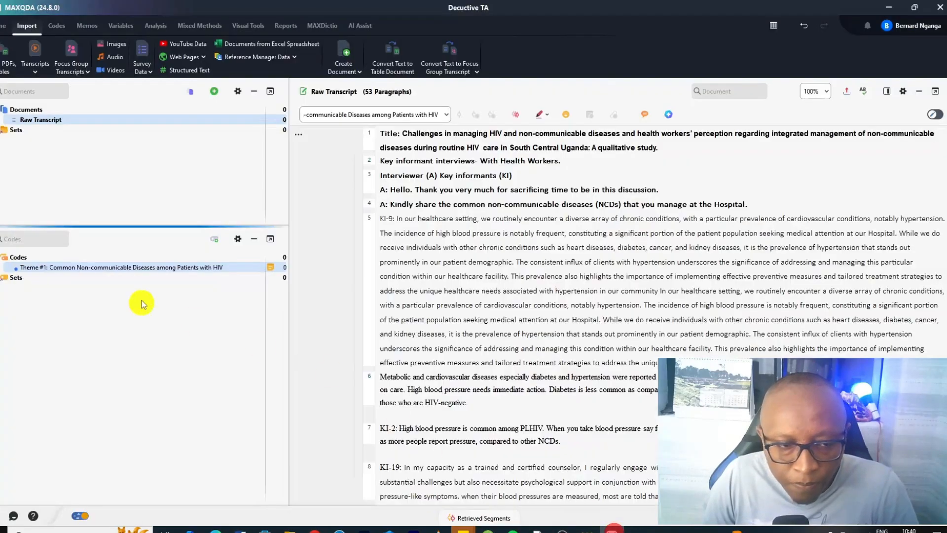
click(257, 257)
right_click(406, 207)
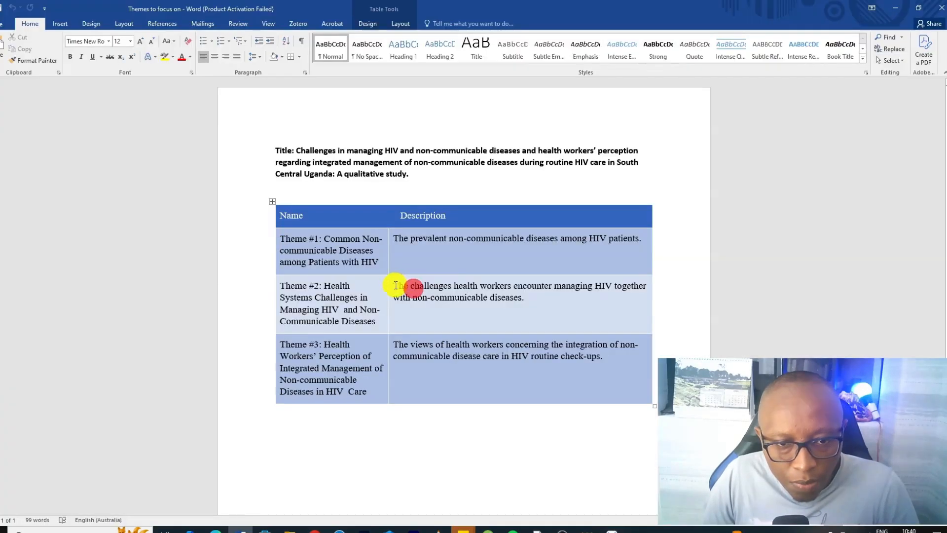
Copy the Theme #2 description from Word, paste it into the new code's memo, and confirm the code
drag(395, 286, 567, 303)
right_click(479, 295)
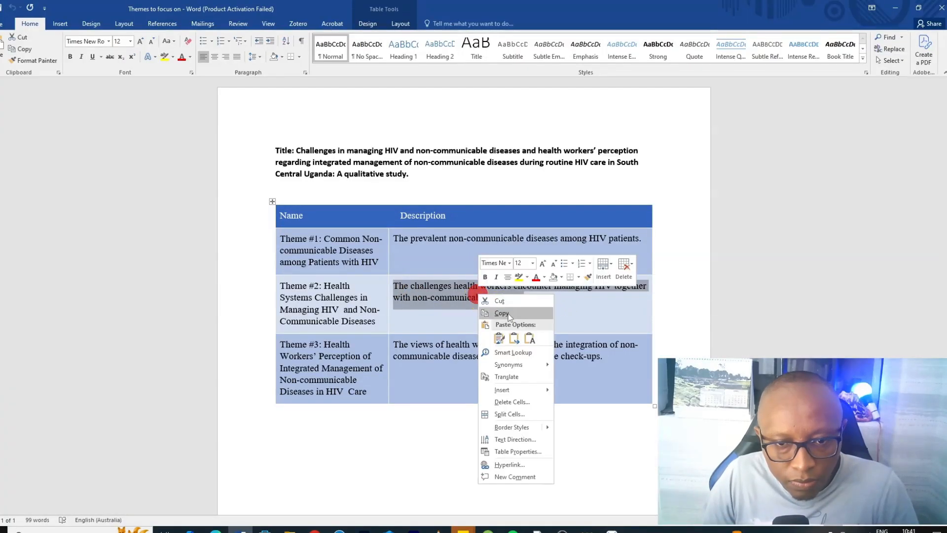
click(502, 313)
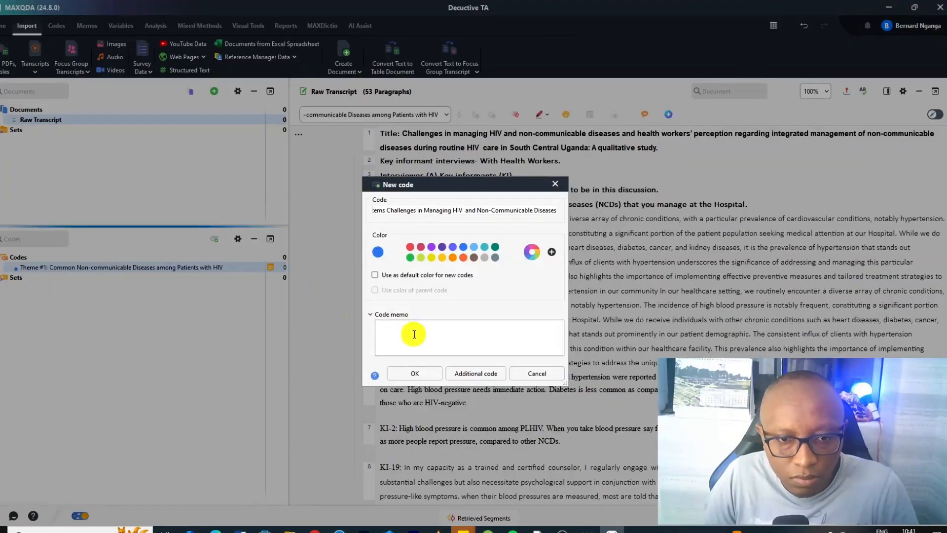
right_click(410, 327)
click(427, 393)
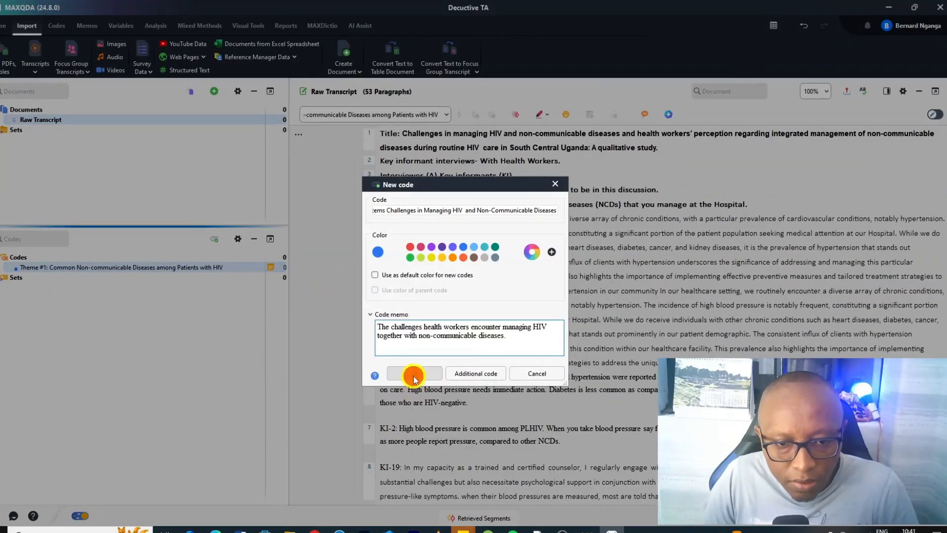
click(413, 374)
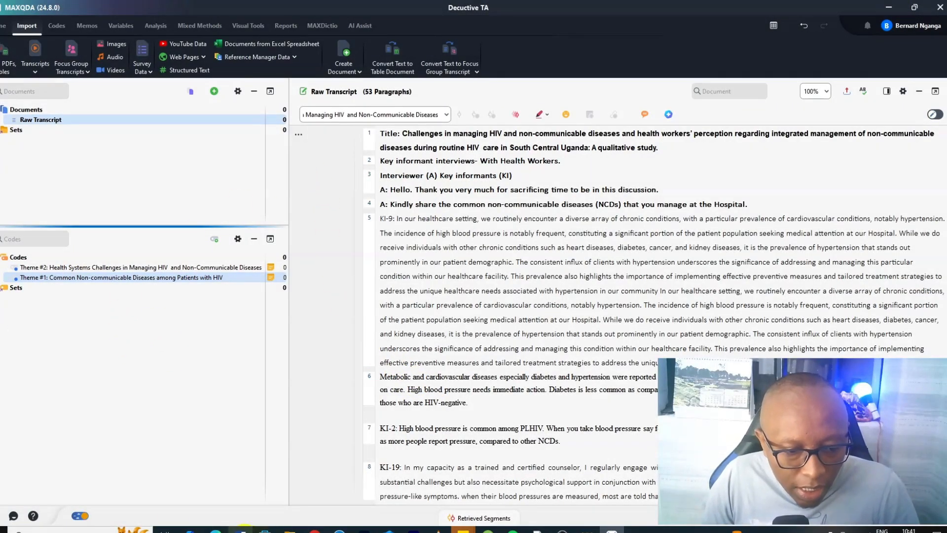
Copy the Theme #3 name from the Word table and use it as the name of a new code
click(243, 527)
drag(280, 344, 404, 398)
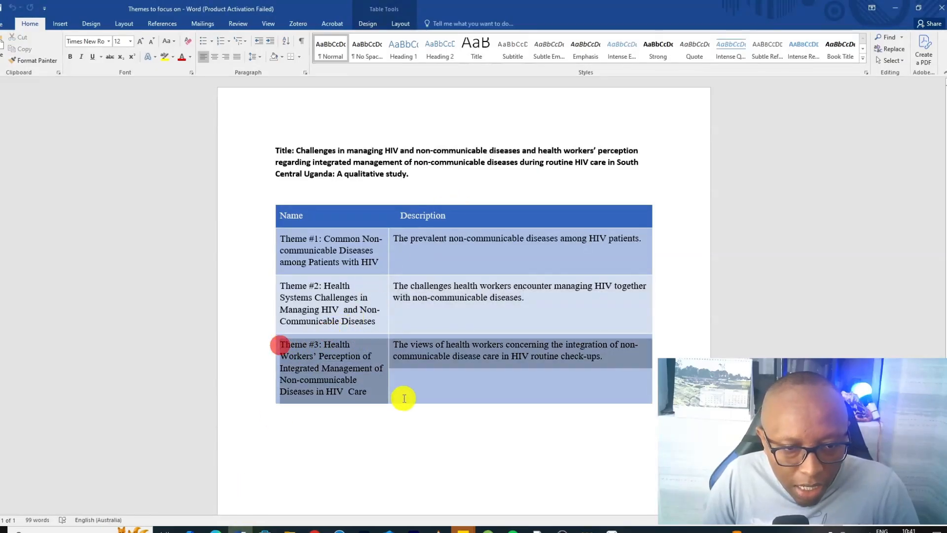
drag(394, 399, 375, 392)
right_click(553, 353)
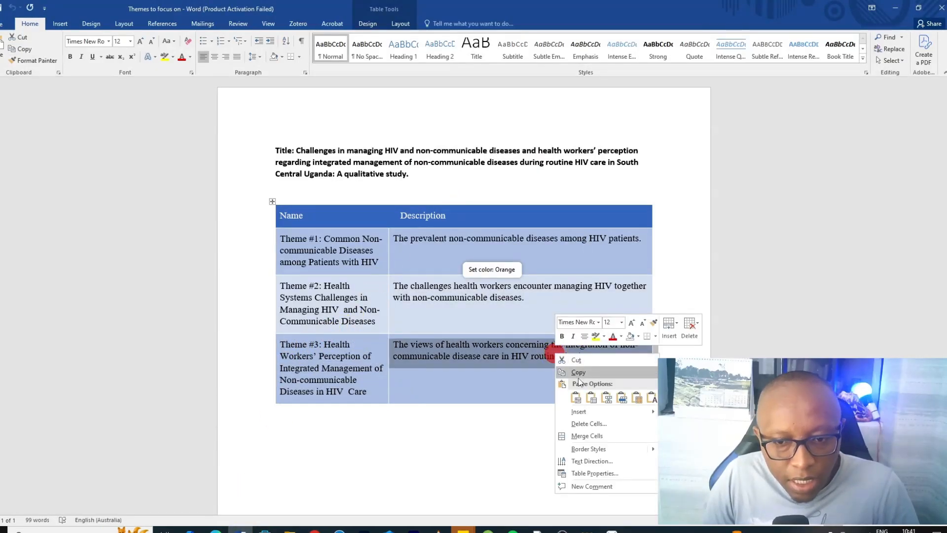
click(454, 361)
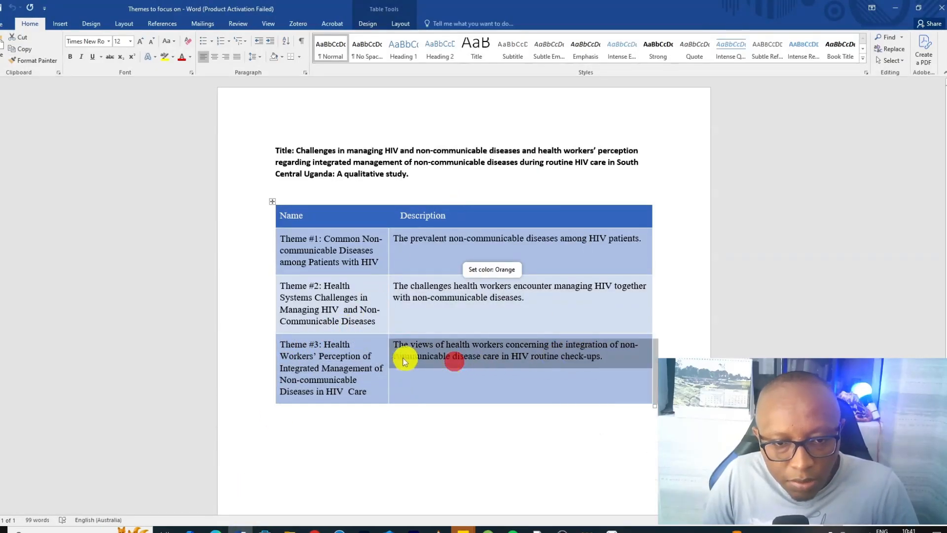
Copy the Theme #3 description from Word, paste it into the new code's memo, and confirm the code
drag(408, 344, 589, 353)
right_click(590, 352)
click(614, 177)
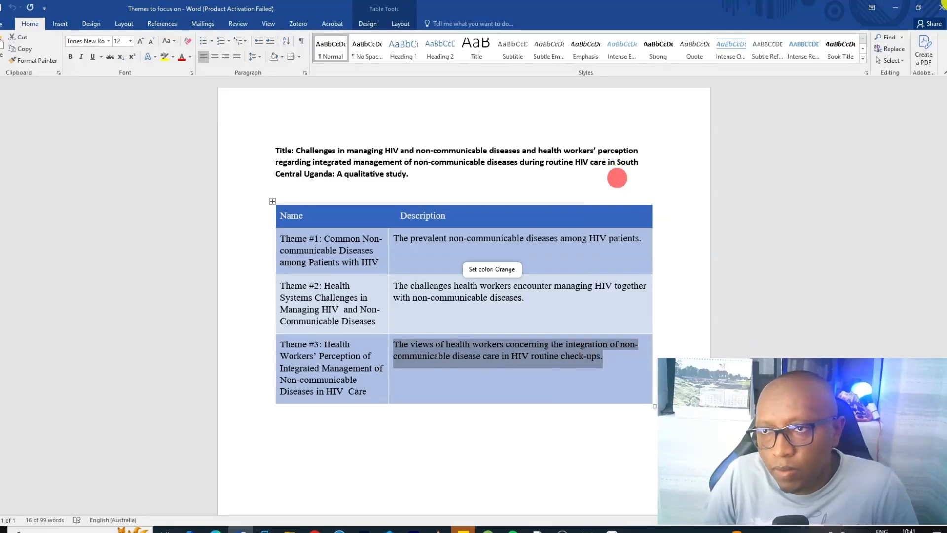
click(898, 15)
right_click(405, 331)
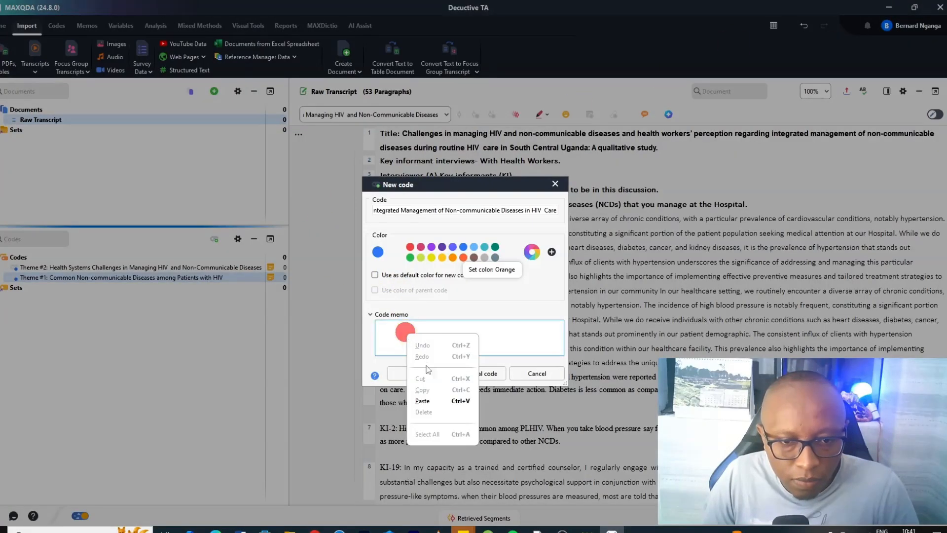
click(422, 401)
click(413, 374)
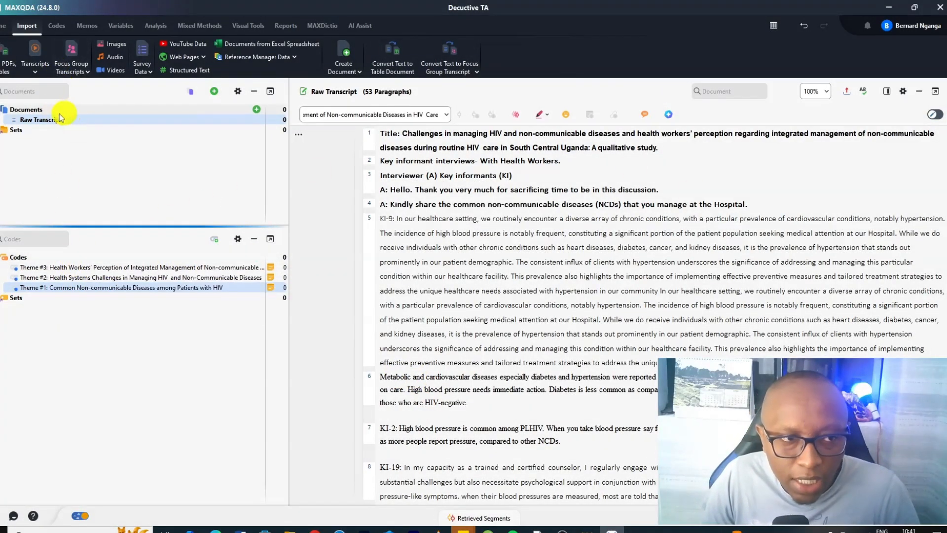
Sort the code system alphabetically from A to Z by name
click(123, 256)
right_click(123, 257)
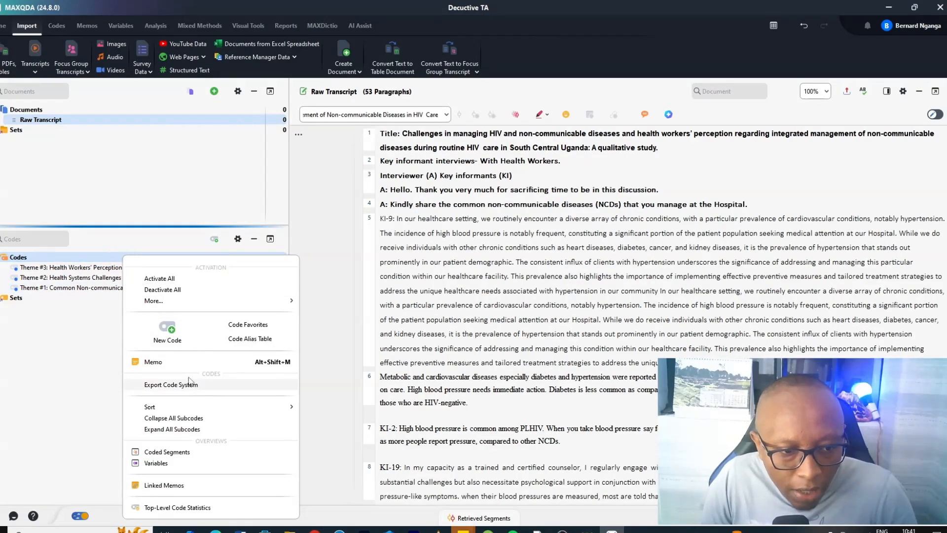
mouse_move(200, 406)
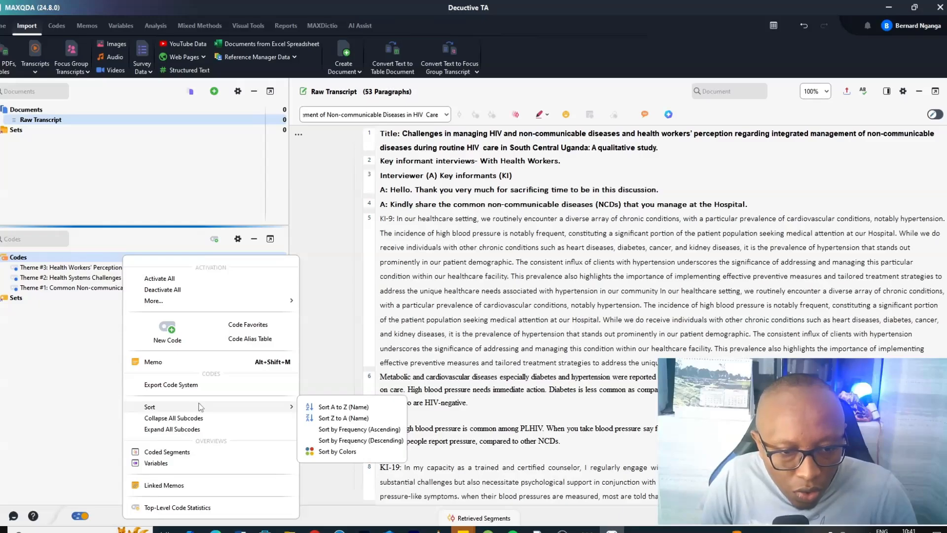
click(337, 409)
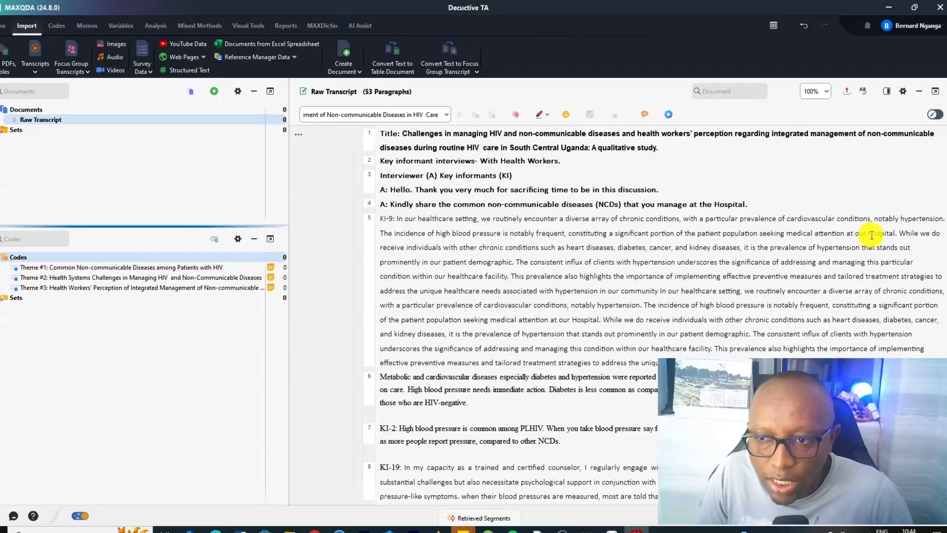
Code the hypertension prevalence passage in paragraph 5 with a new code named Hypertension
drag(897, 233, 691, 221)
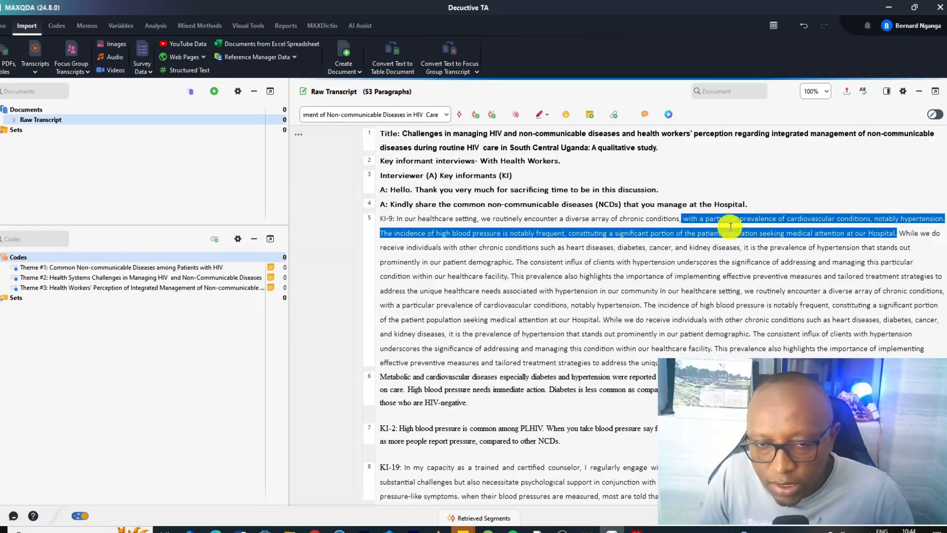
click(475, 116)
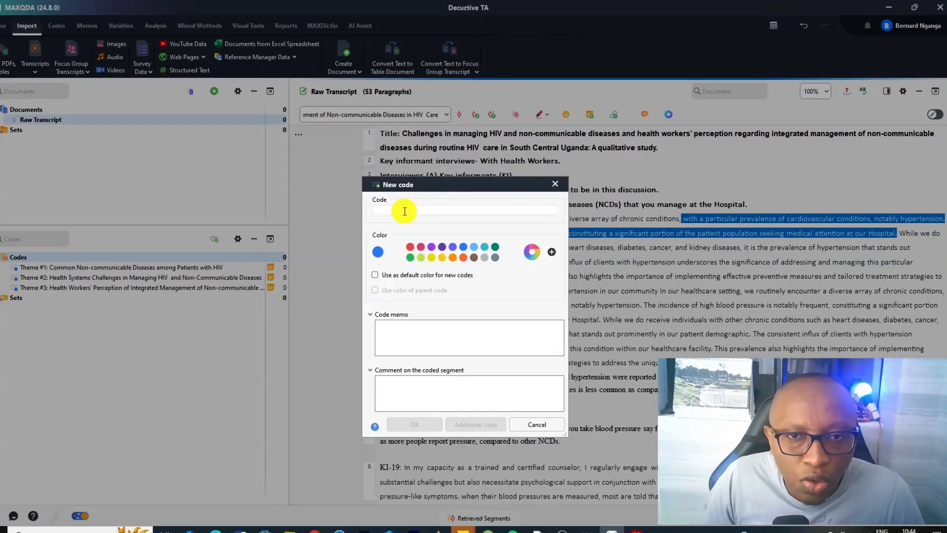
text(H)
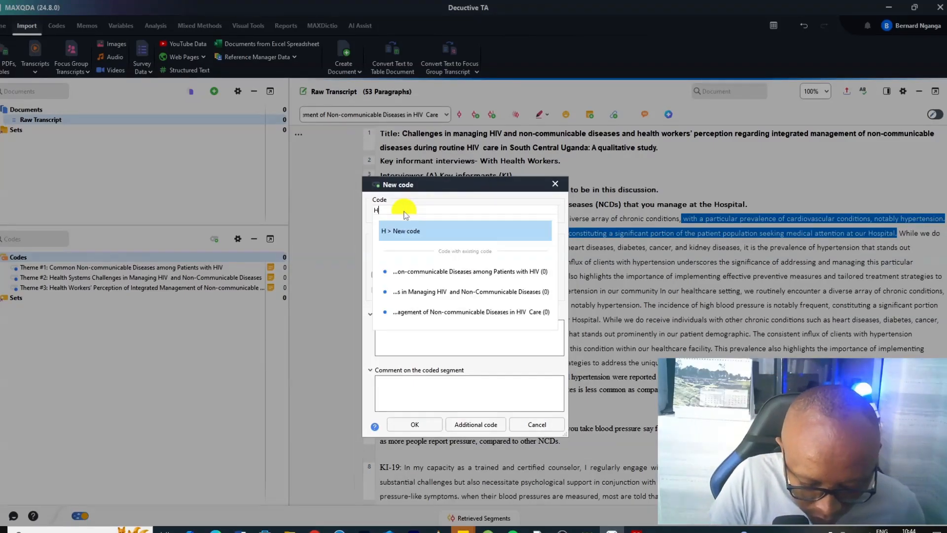
text(ypertension)
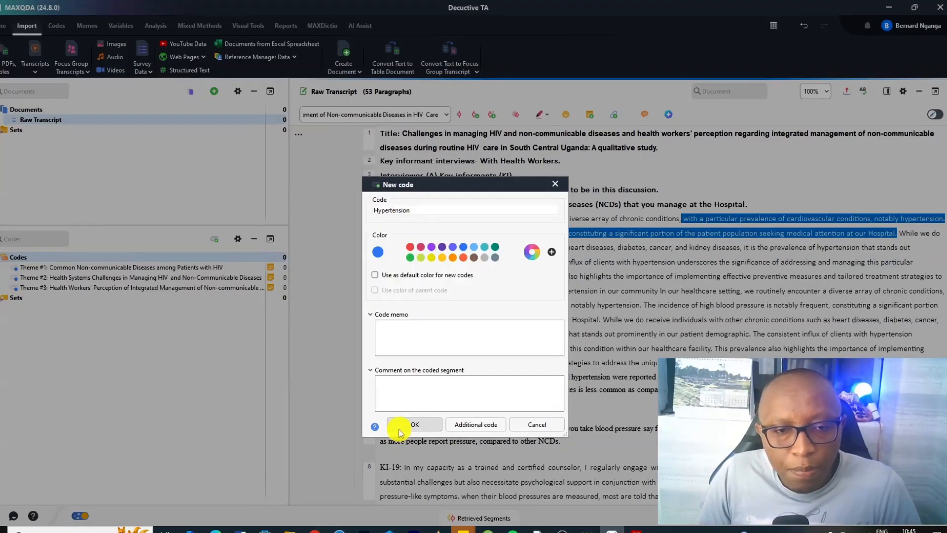
click(413, 424)
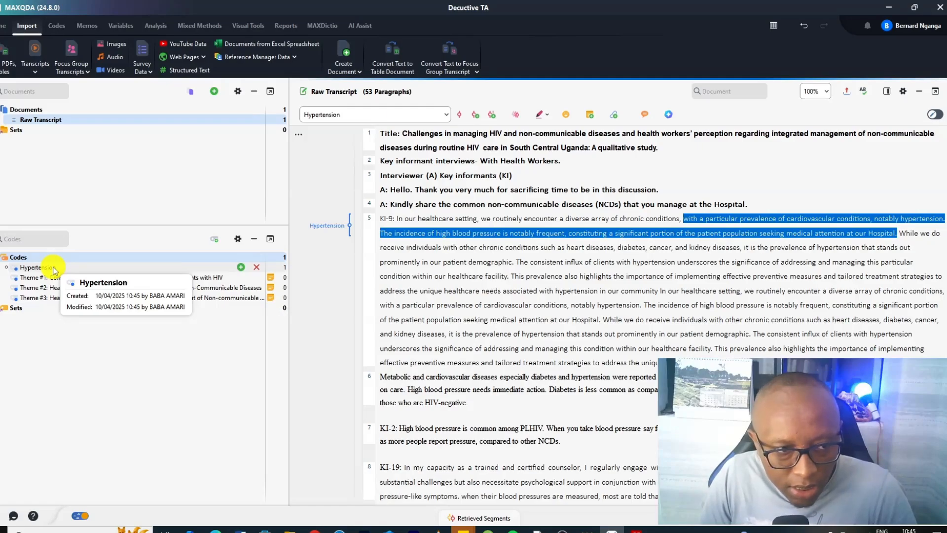
Nest the Hypertension code under Theme #1 and review its coded segment
drag(38, 266, 74, 277)
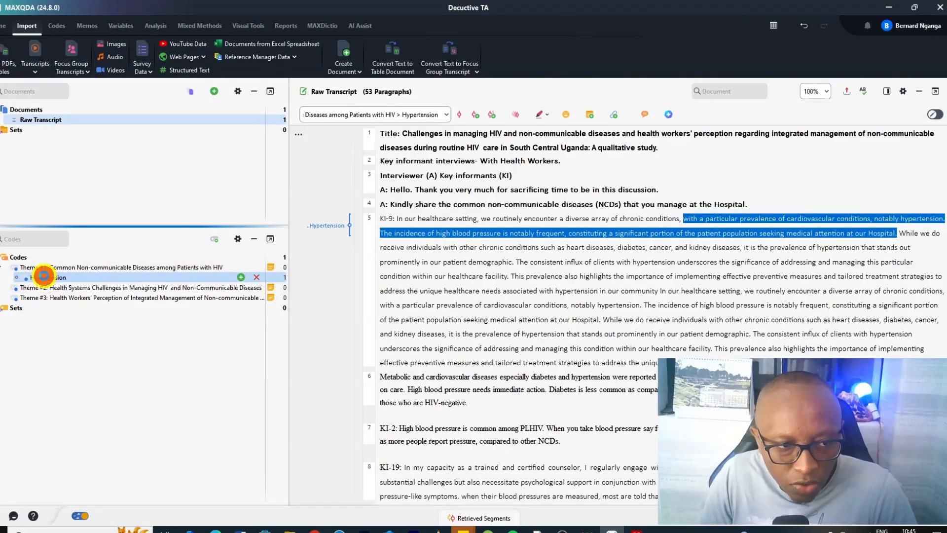
double_click(44, 276)
click(298, 313)
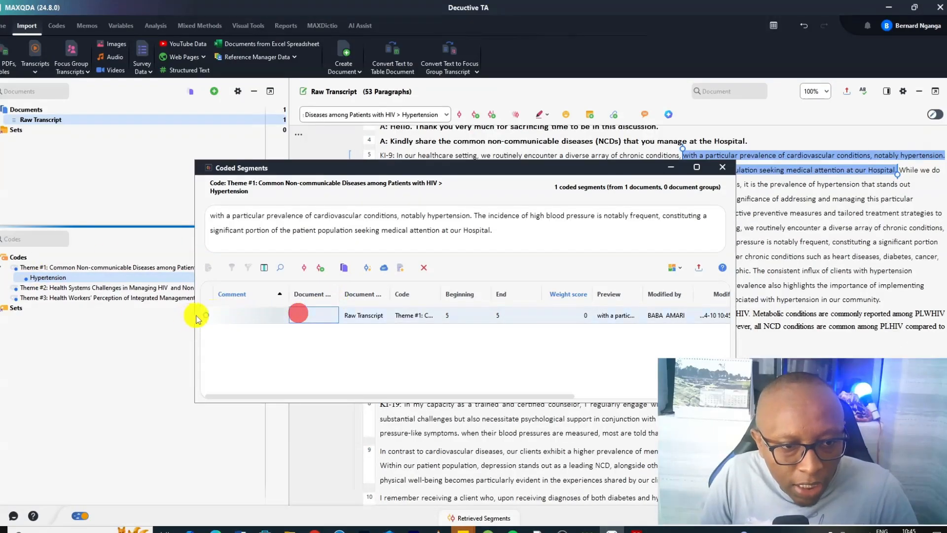
triple_click(515, 232)
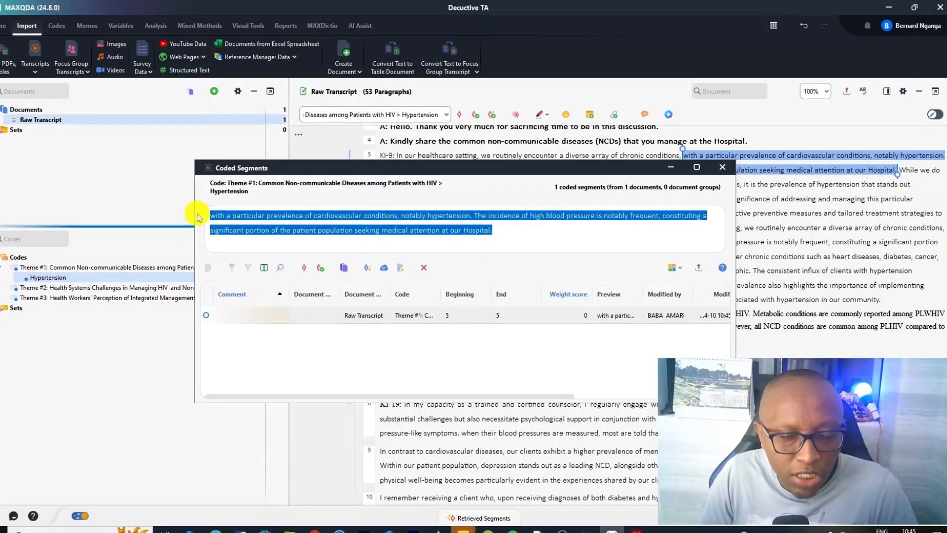
click(729, 169)
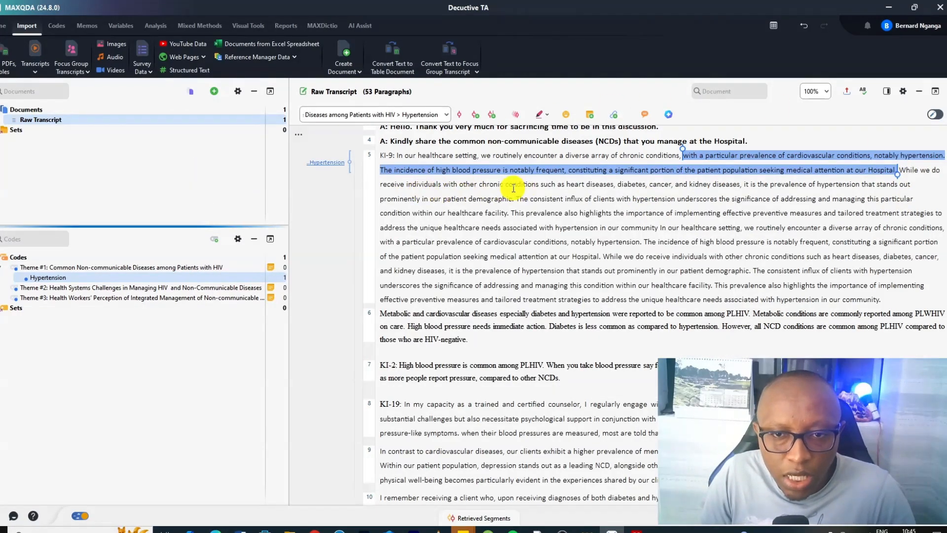
Code the passage about other chronic conditions such as heart diseases with a new code Heart Disease, nested under Theme #1
drag(618, 184, 898, 170)
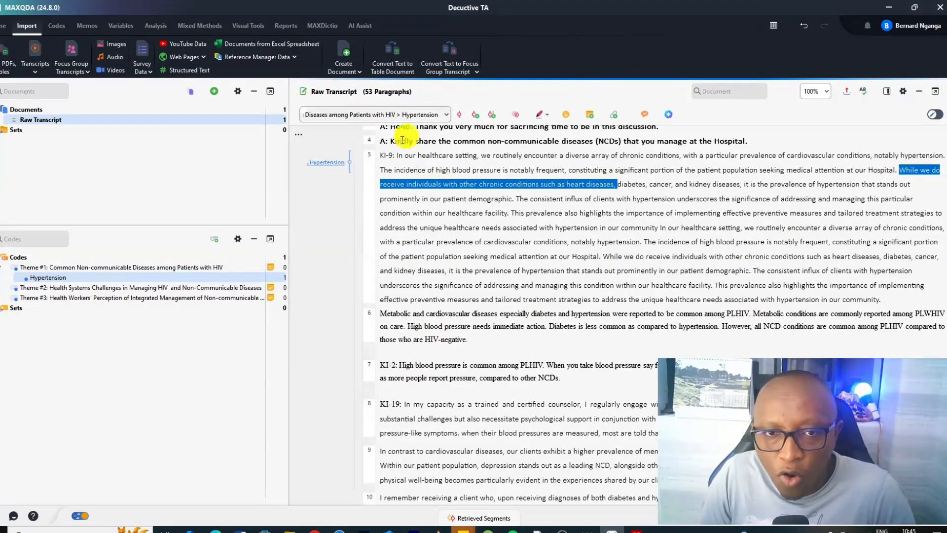
click(490, 116)
text(Heart Disease)
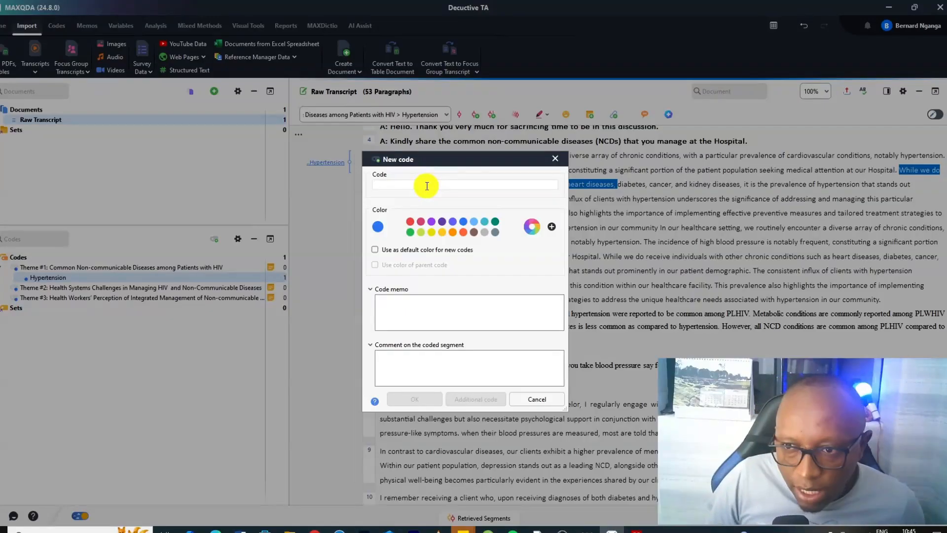
click(414, 397)
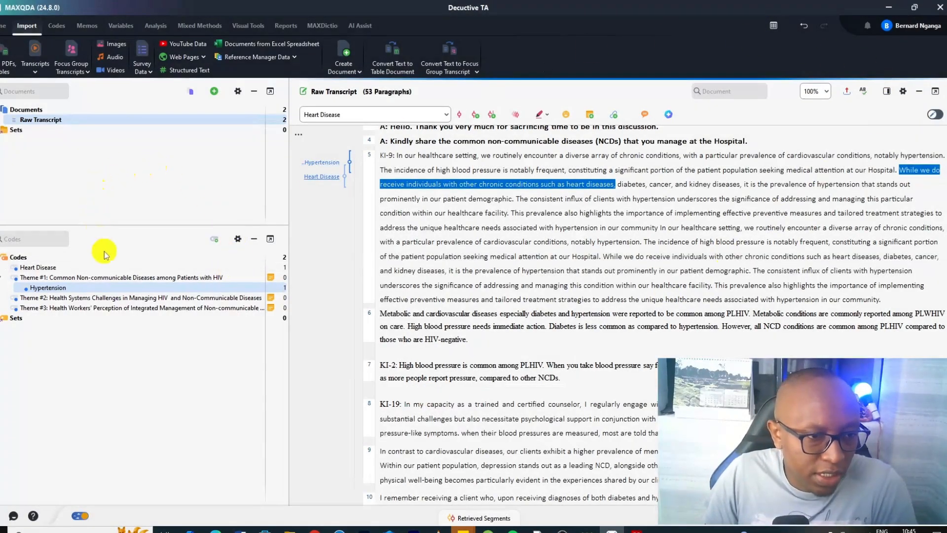
drag(31, 267, 101, 274)
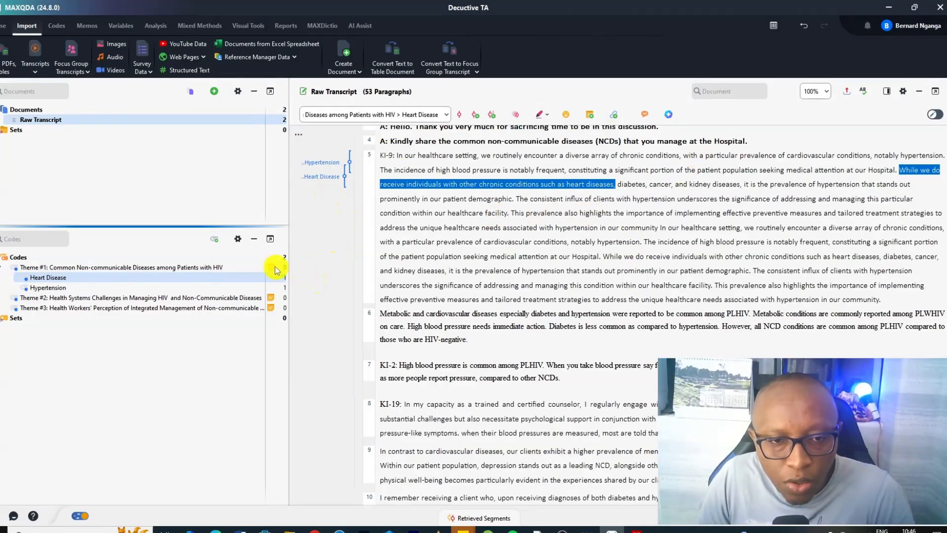
Code the word diabetes in paragraph 5 in vivo as a new code
click(650, 184)
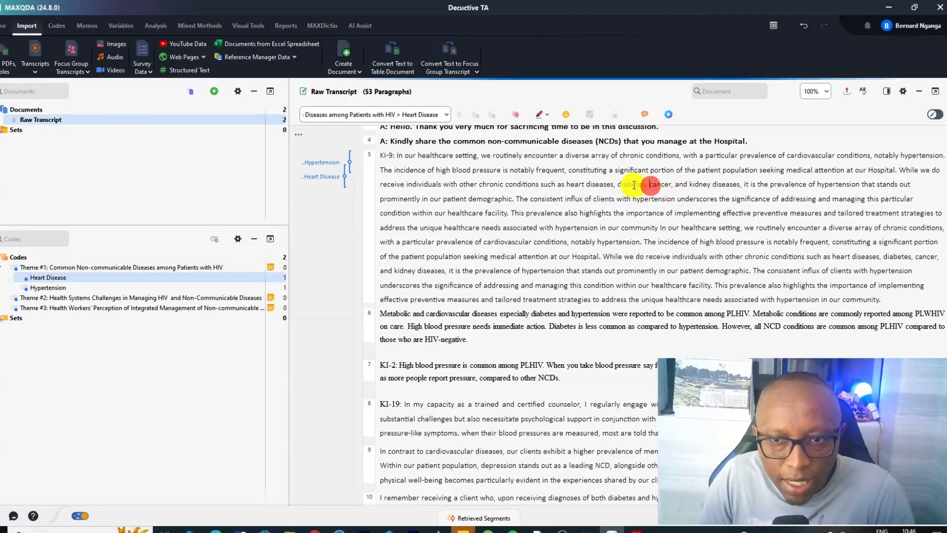
drag(646, 184, 616, 184)
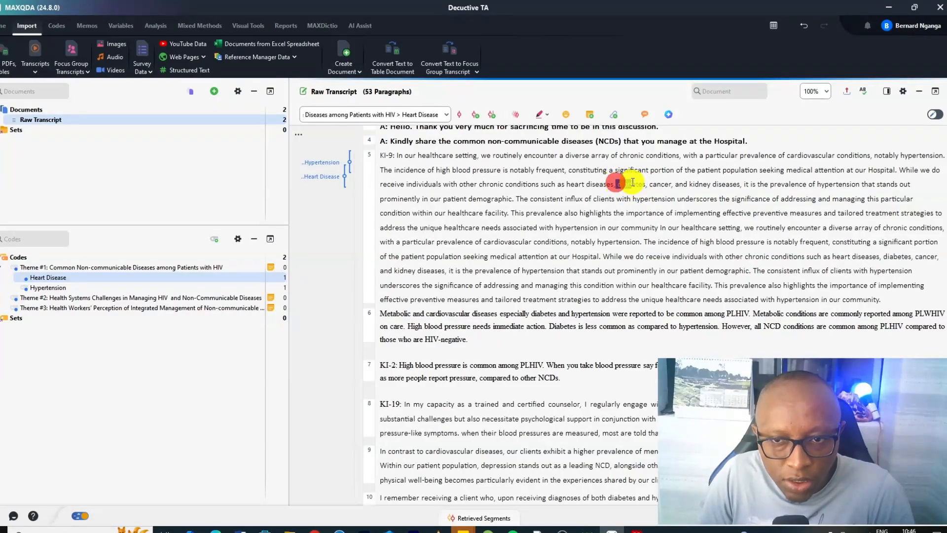
drag(615, 184, 646, 183)
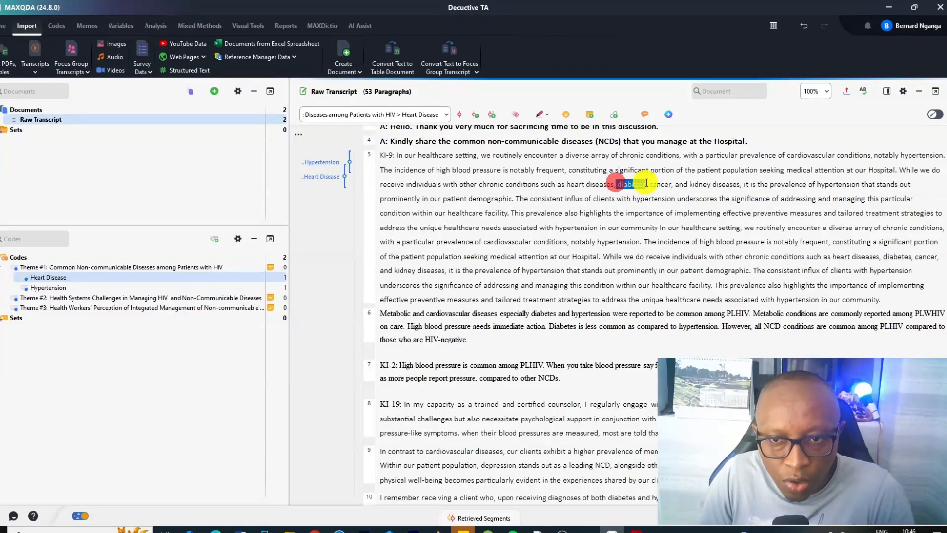
click(496, 117)
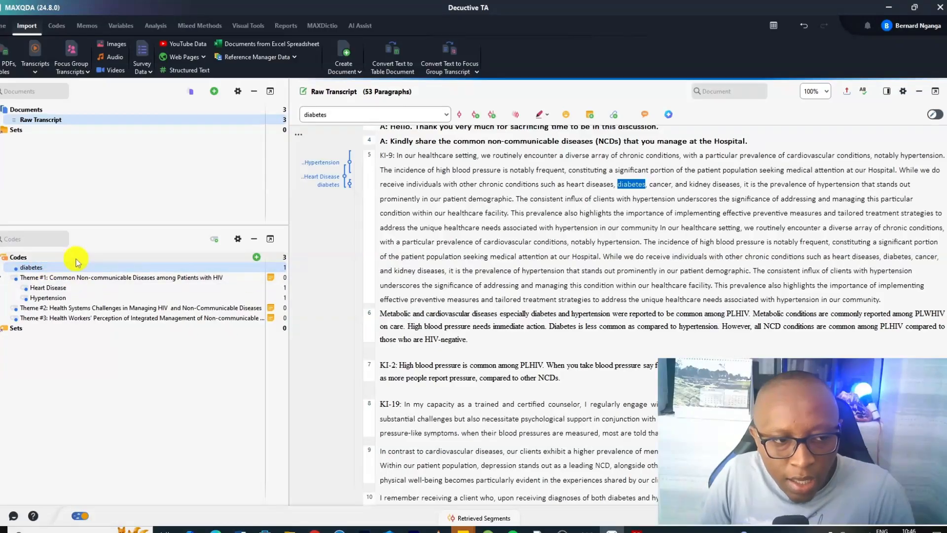
Open the coded segments of the diabetes code and review its segment
double_click(51, 267)
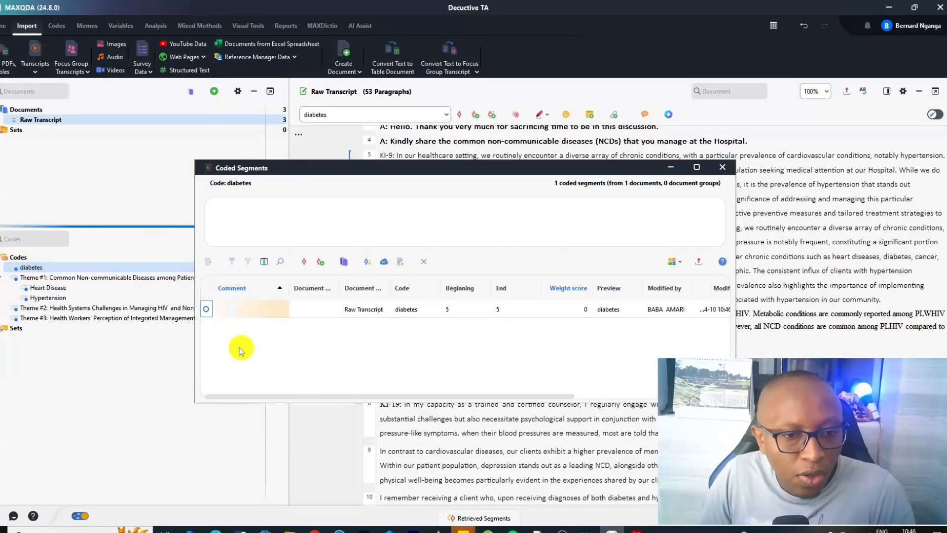
click(212, 307)
key(Delete)
key(Escape)
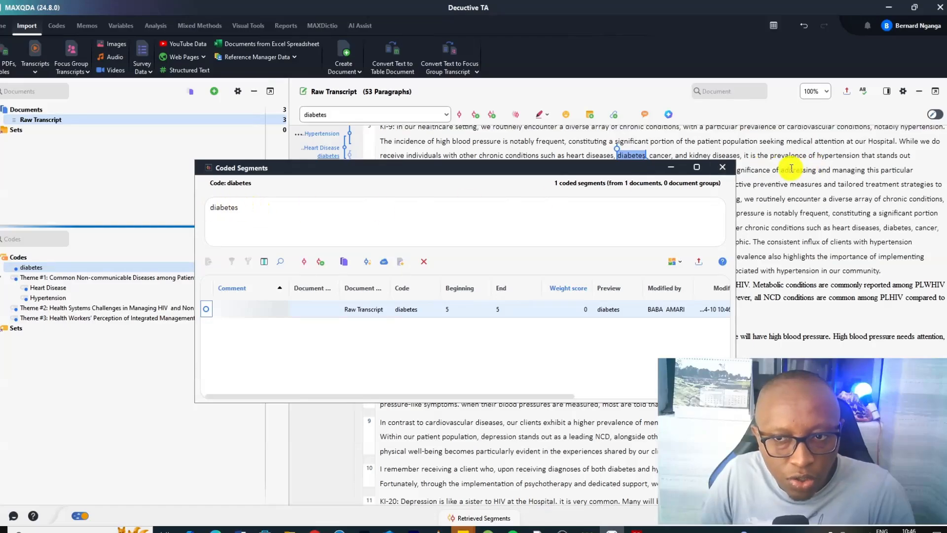
click(721, 167)
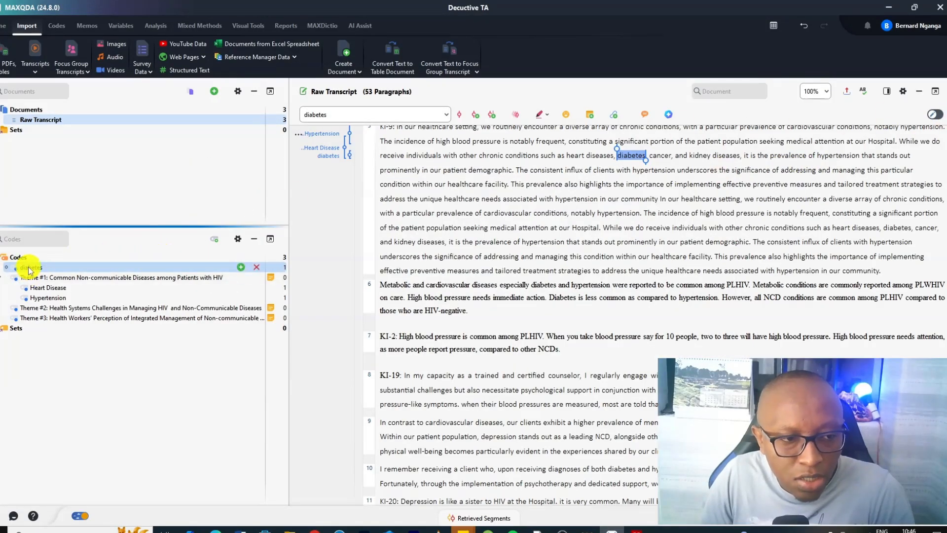
Nest the diabetes code under Theme #1, and code the word cancer in vivo as another subcode of Theme #1
drag(35, 267, 92, 278)
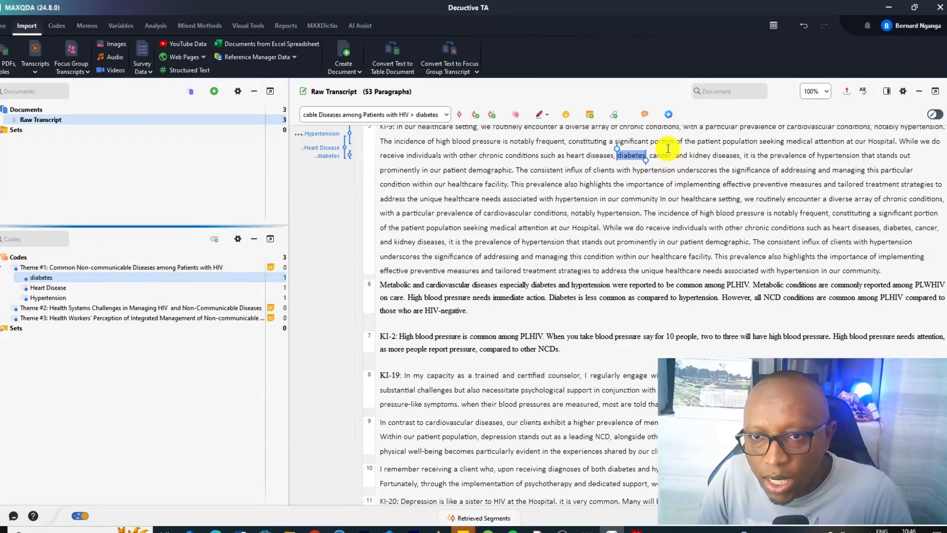
click(651, 154)
double_click(652, 154)
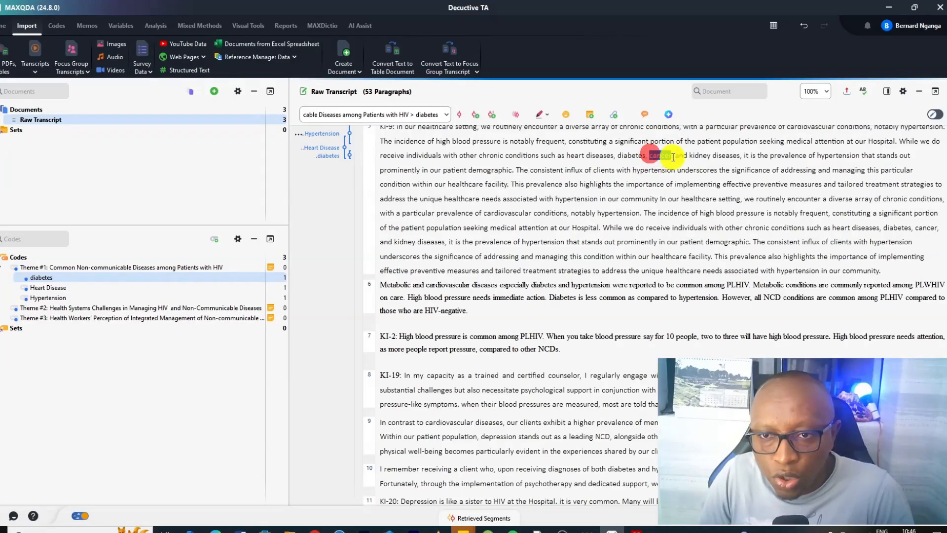
click(475, 114)
drag(20, 267, 85, 276)
Code the words kidney diseases in paragraph 5 as a new subcode of Theme #1
click(694, 156)
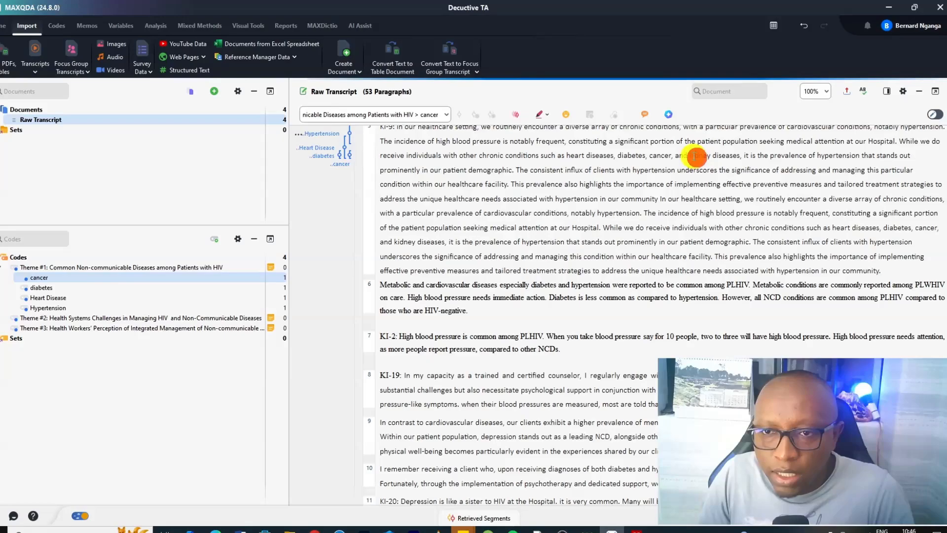
mouse_move(694, 156)
mouse_down()
mouse_move(739, 157)
mouse_move(277, 247)
mouse_move(97, 267)
mouse_up()
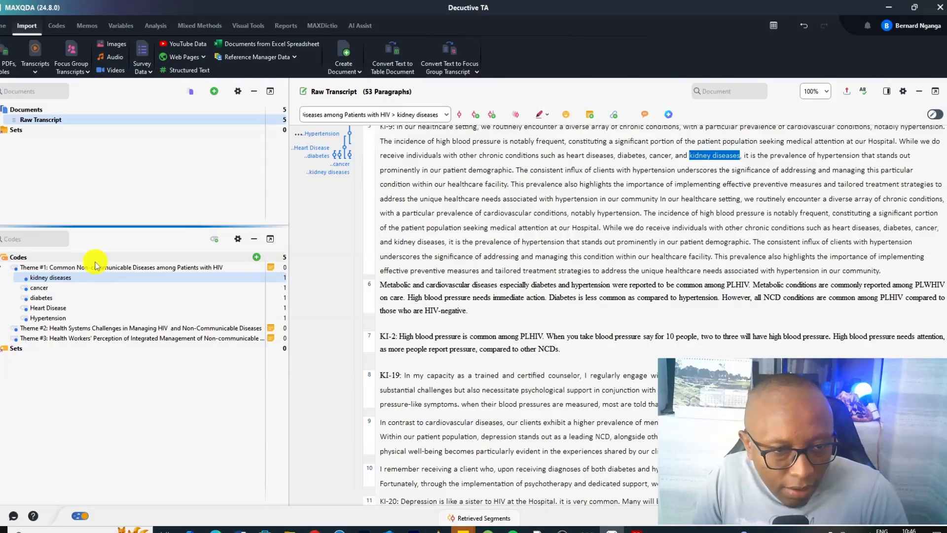
click(5, 267)
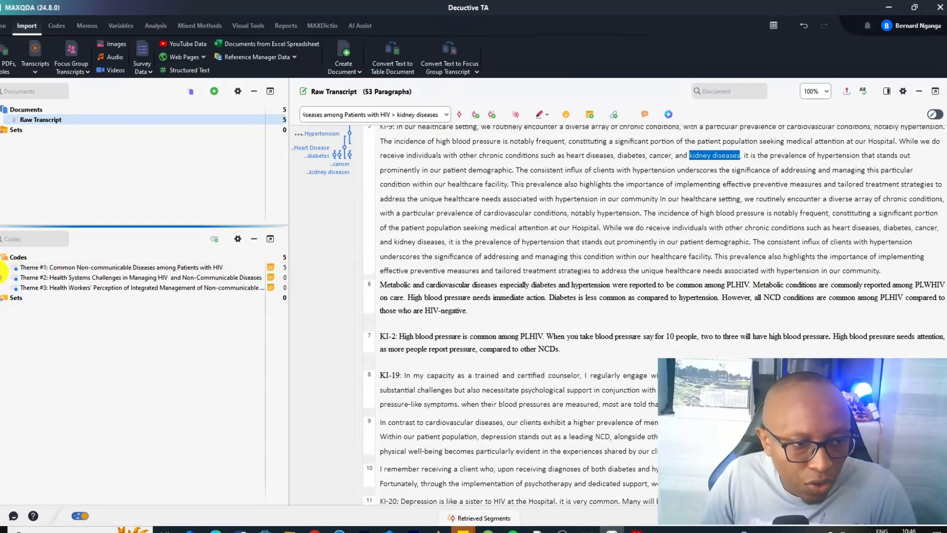
click(4, 267)
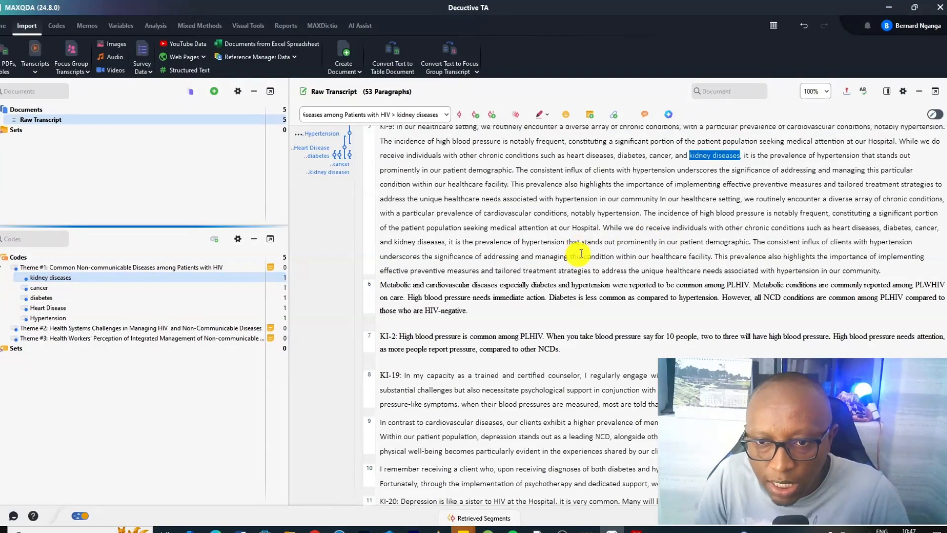
Assign the phrase "especially diabetes" in paragraph 6 to the existing diabetes code
scroll(499, 260, down, 1)
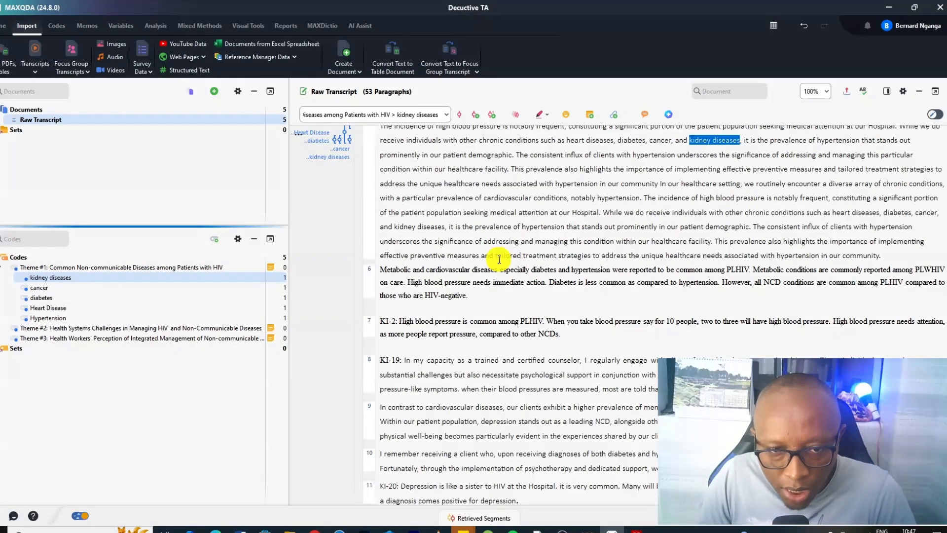
drag(380, 270, 559, 269)
click(462, 267)
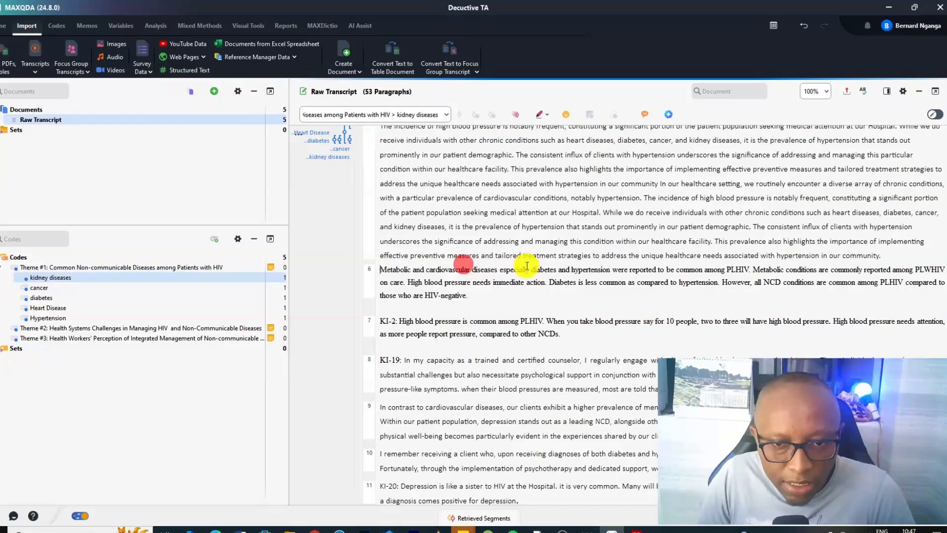
drag(554, 269, 134, 297)
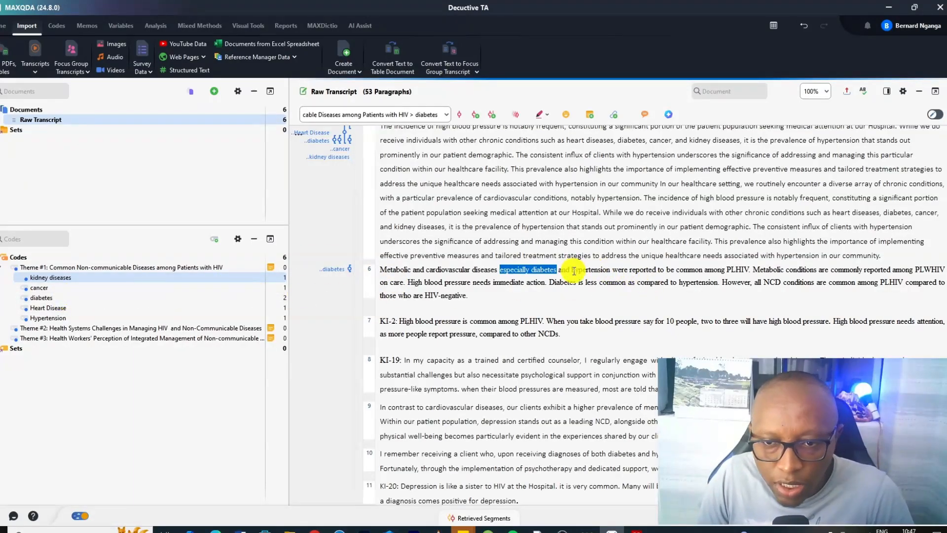
Assign "and hypertension were reported to be common among PLHIV" in paragraph 6 to the Hypertension code
drag(559, 269, 752, 271)
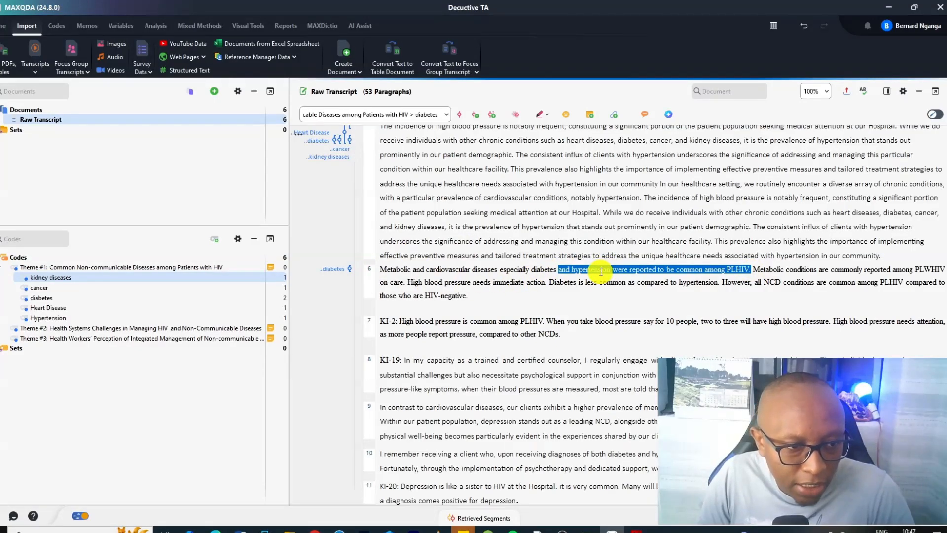
drag(598, 271, 99, 318)
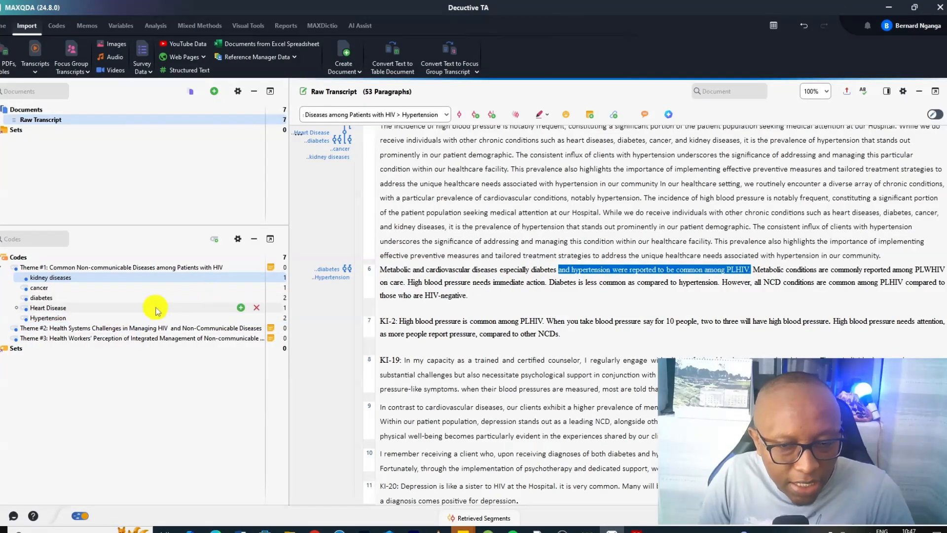
scroll(458, 303, down, 1)
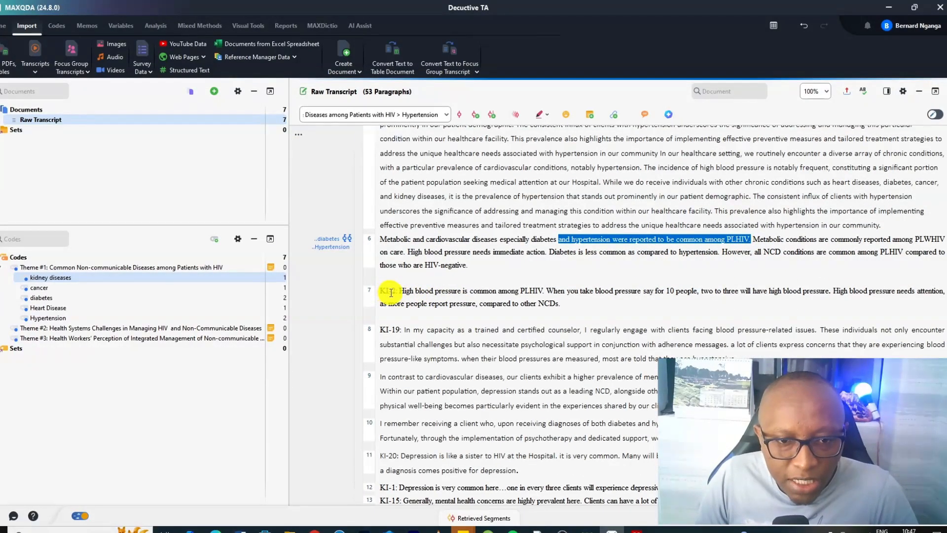
Code the KI-2 statement about high blood pressure in paragraph 7 with the Hypertension code
scroll(388, 284, up, 3)
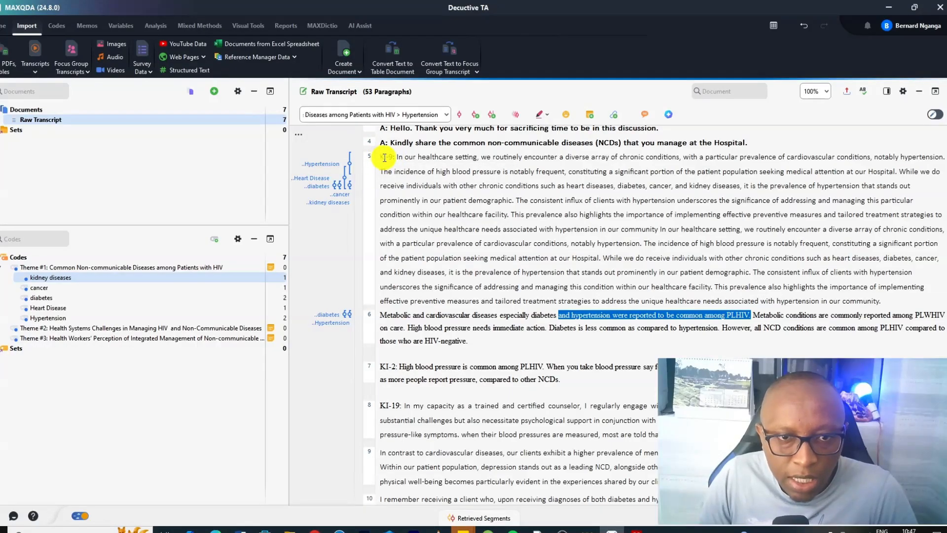
scroll(409, 286, down, 1)
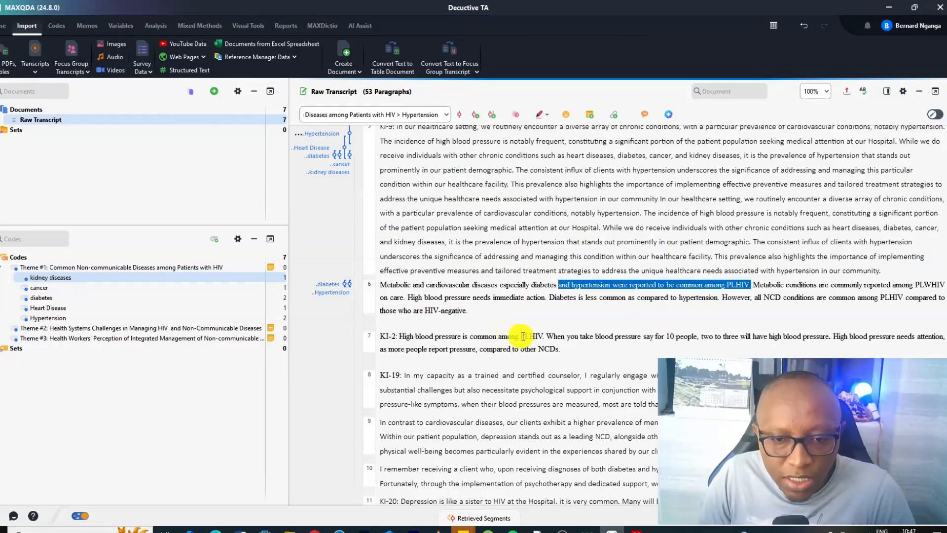
click(542, 337)
drag(543, 337, 411, 337)
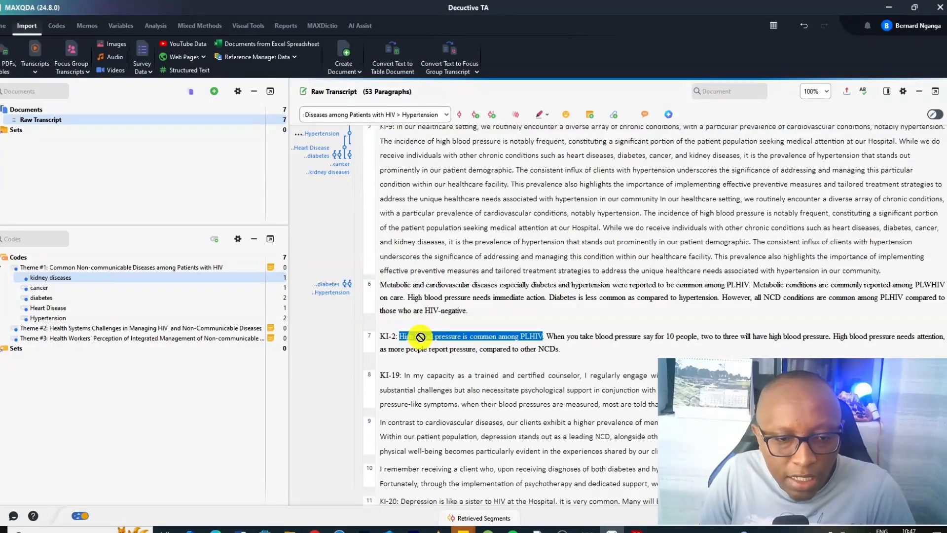
drag(421, 337, 82, 321)
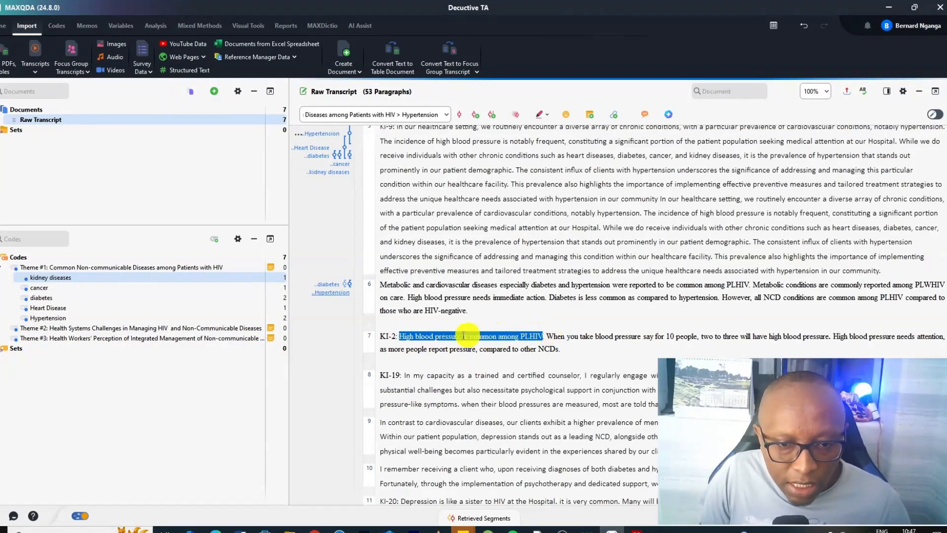
click(669, 114)
click(1, 372)
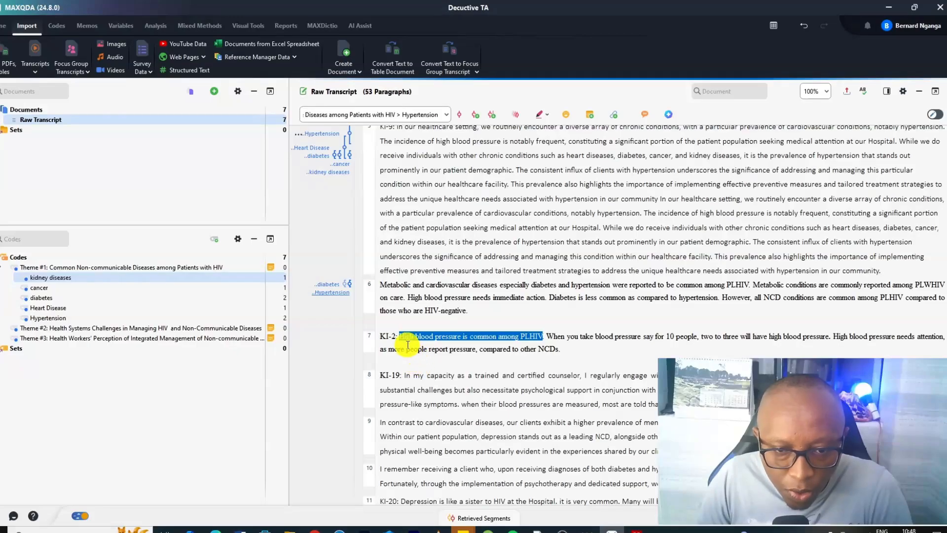
drag(560, 348, 398, 336)
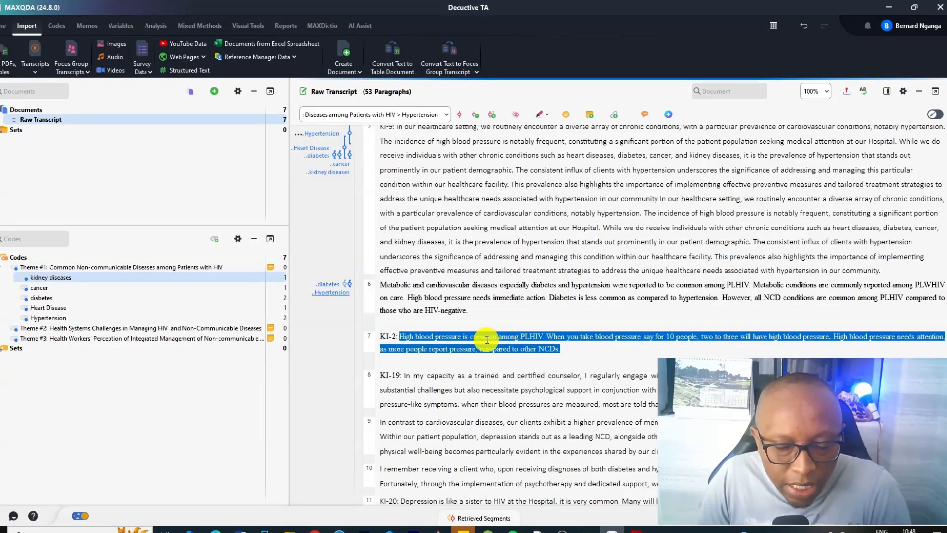
drag(487, 337, 69, 317)
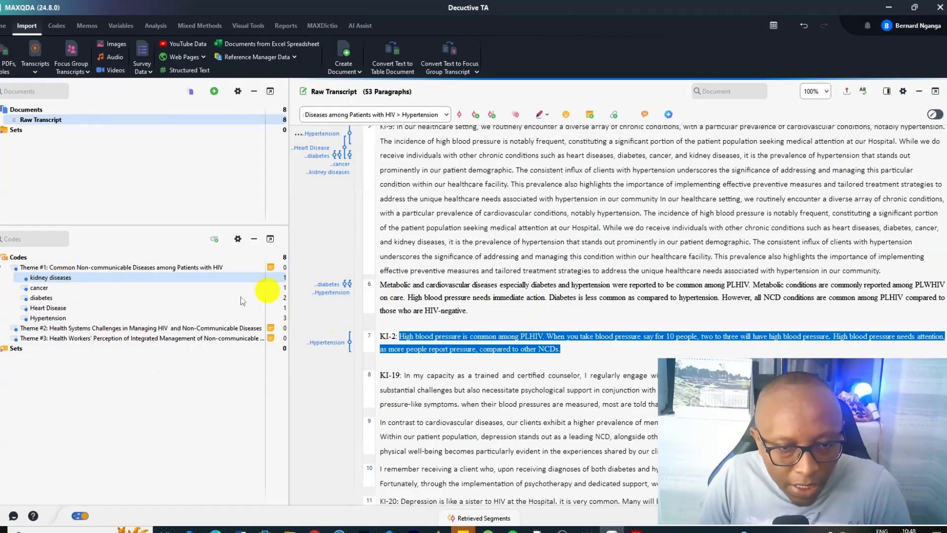
Open and review the coded segments of the Hypertension code, then close the window
double_click(54, 319)
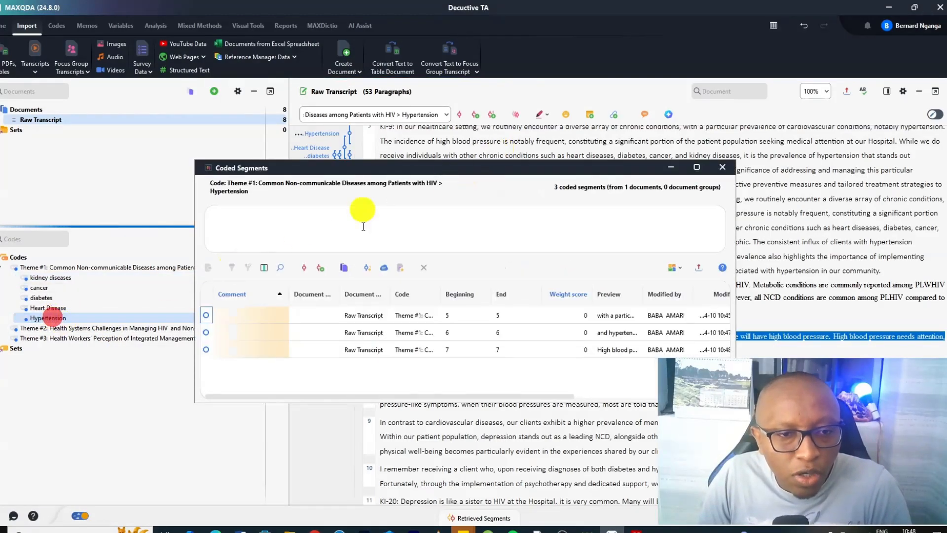
click(361, 315)
click(359, 330)
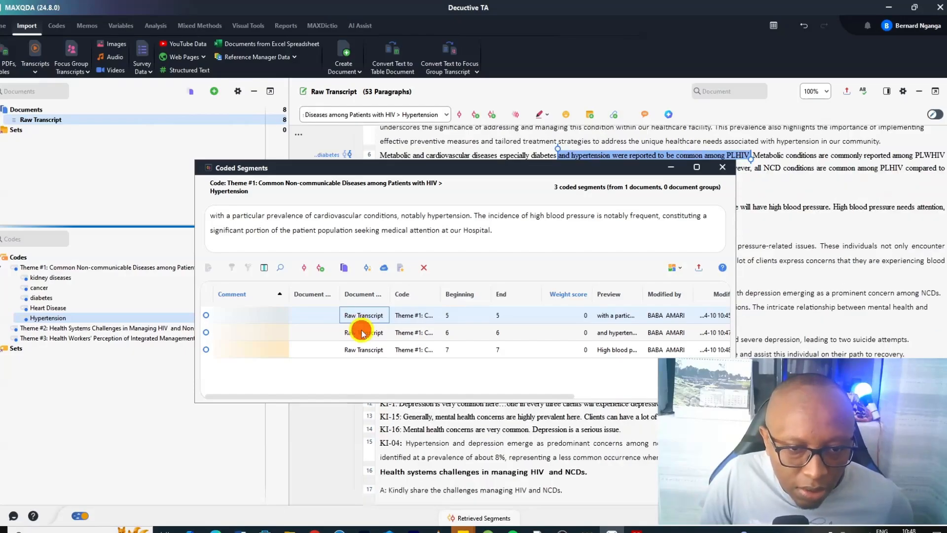
click(356, 349)
click(358, 332)
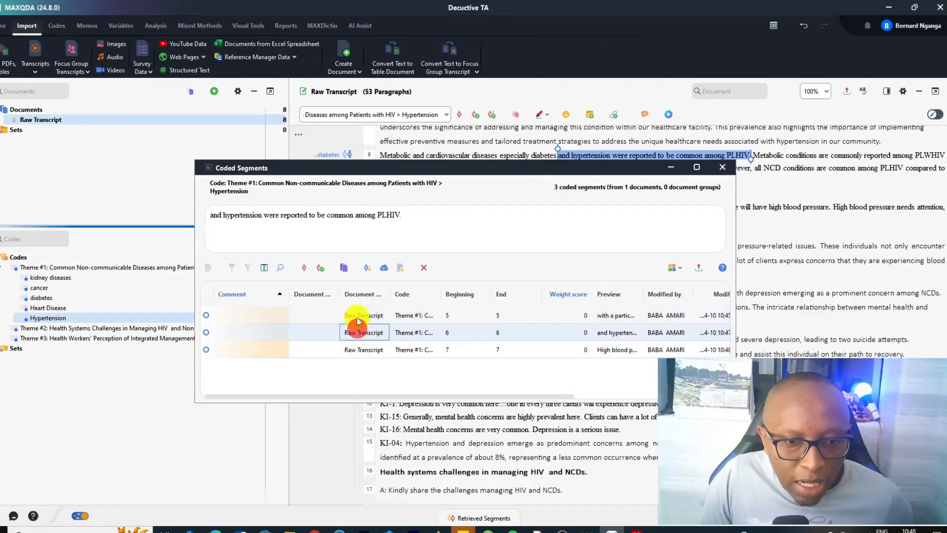
click(360, 316)
click(722, 167)
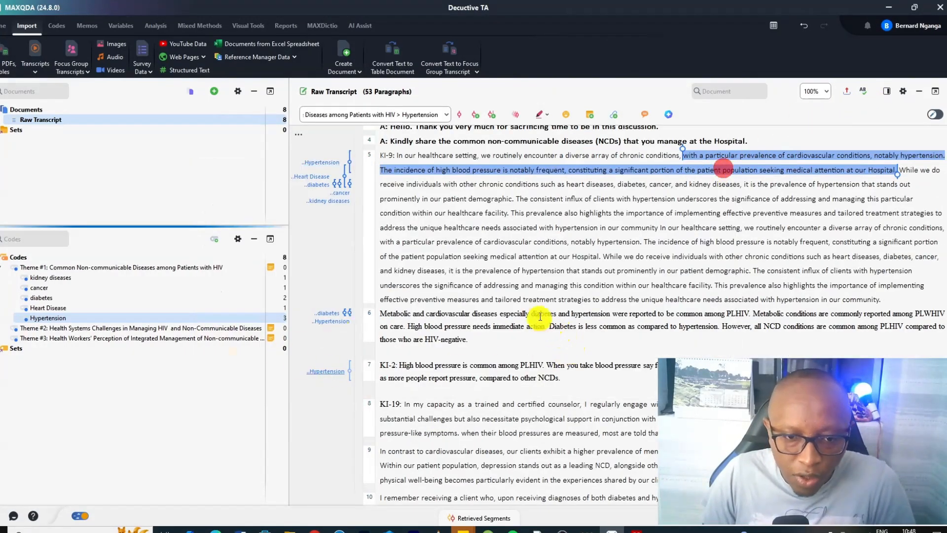
Code the sentence about clients' blood-pressure concerns at the end of paragraph 8 with Hypertension
scroll(517, 336, down, 1)
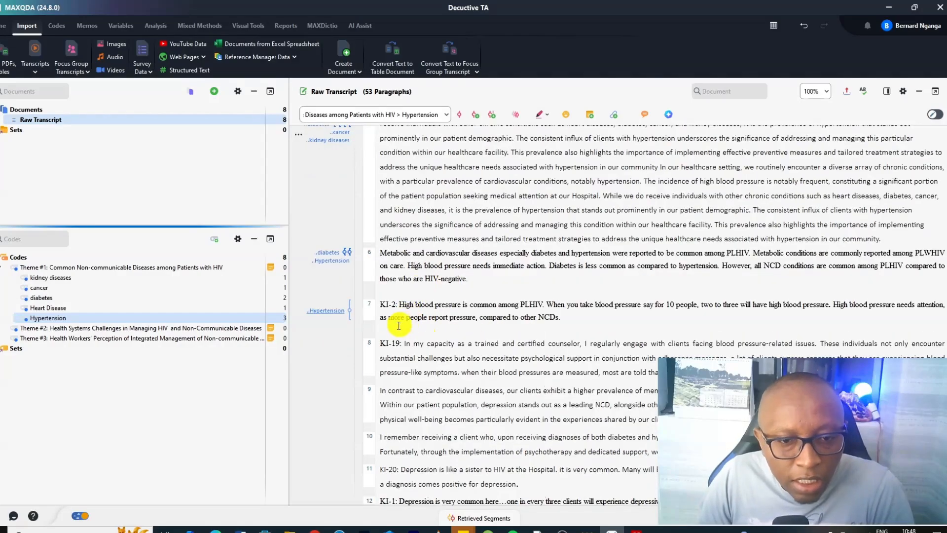
scroll(394, 346, down, 1)
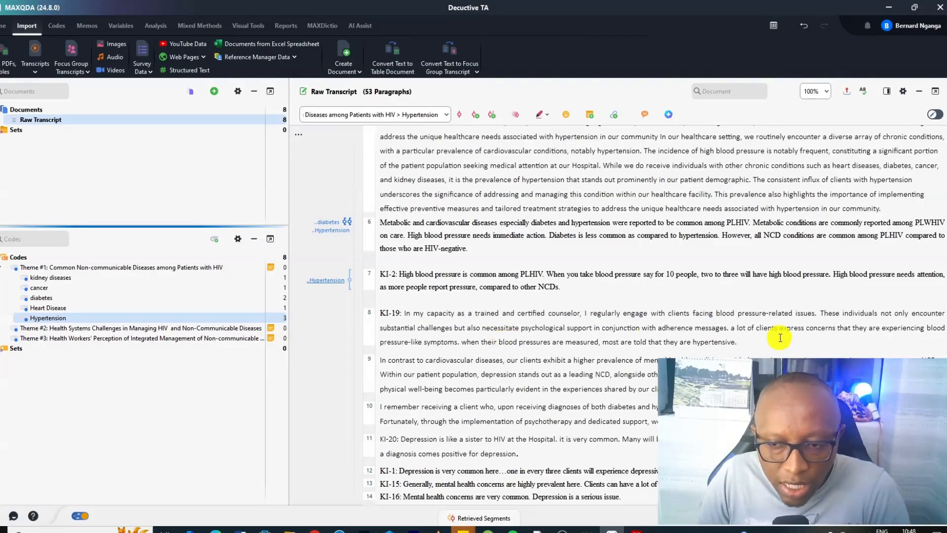
drag(738, 342, 137, 317)
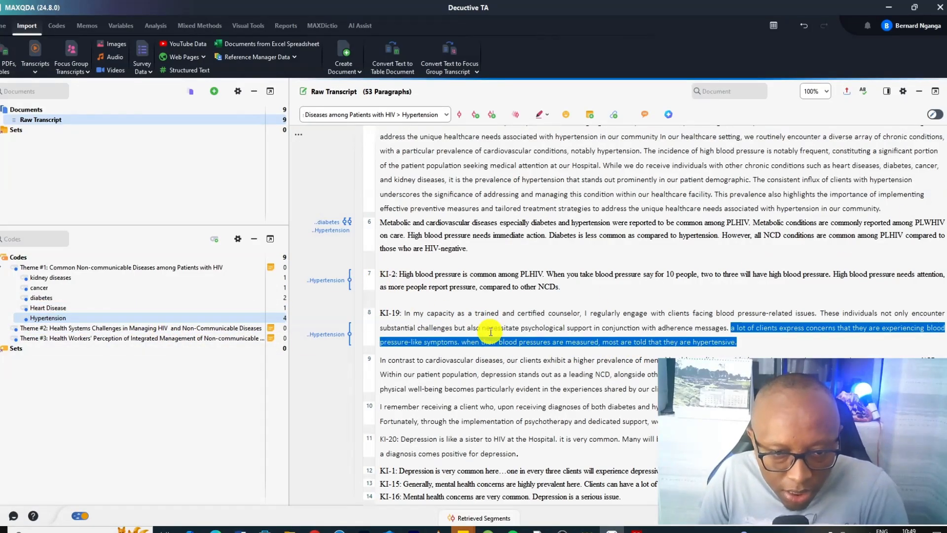
Code the first sentence of paragraph 9 with a new code Depression placed under Theme #1
scroll(491, 332, down, 1)
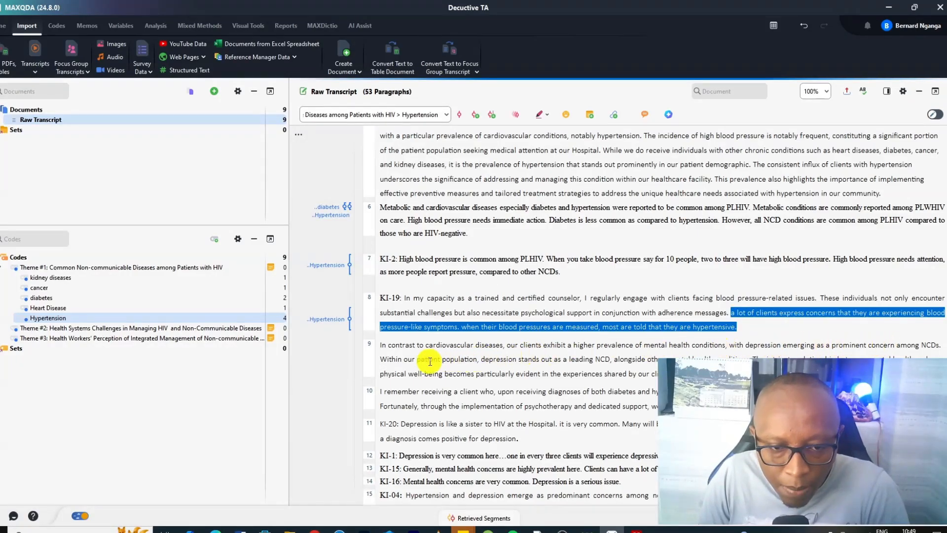
drag(939, 348, 384, 339)
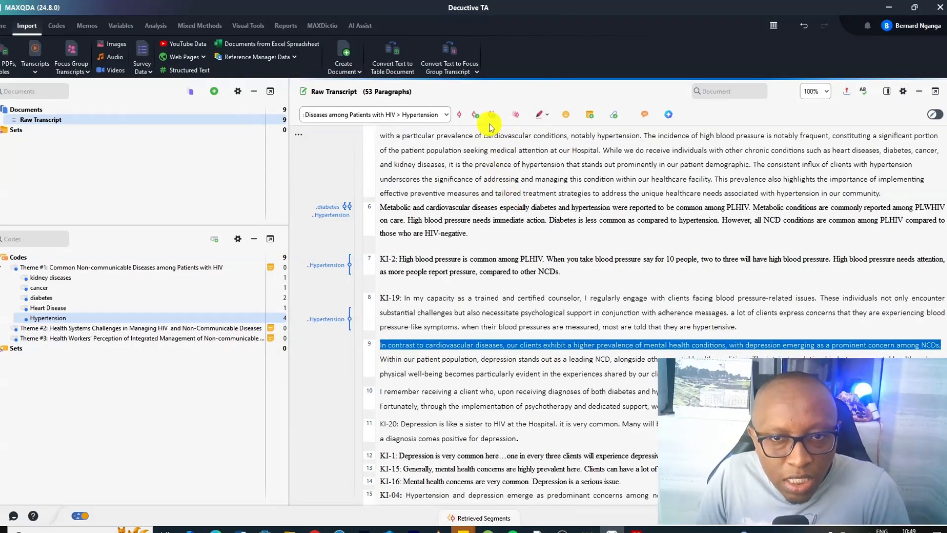
click(473, 116)
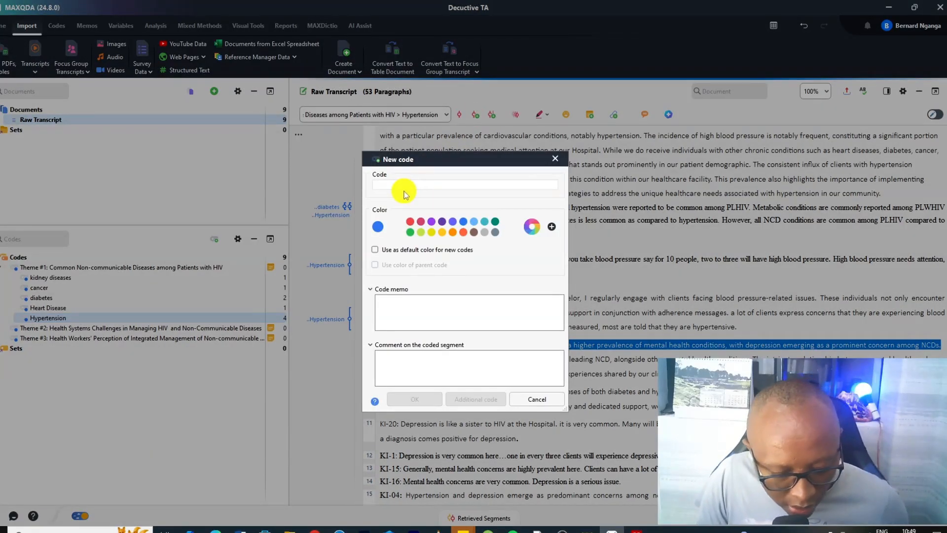
text(Depre)
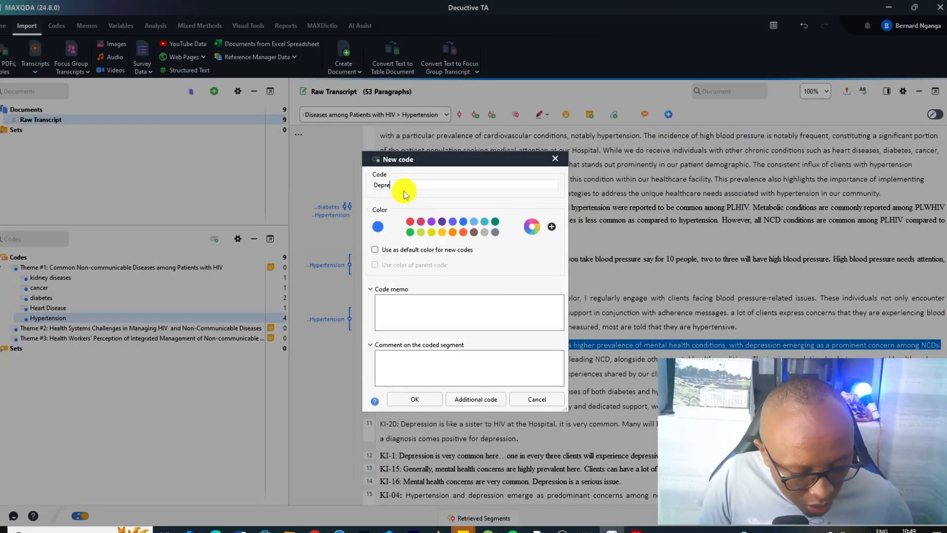
text(ssion)
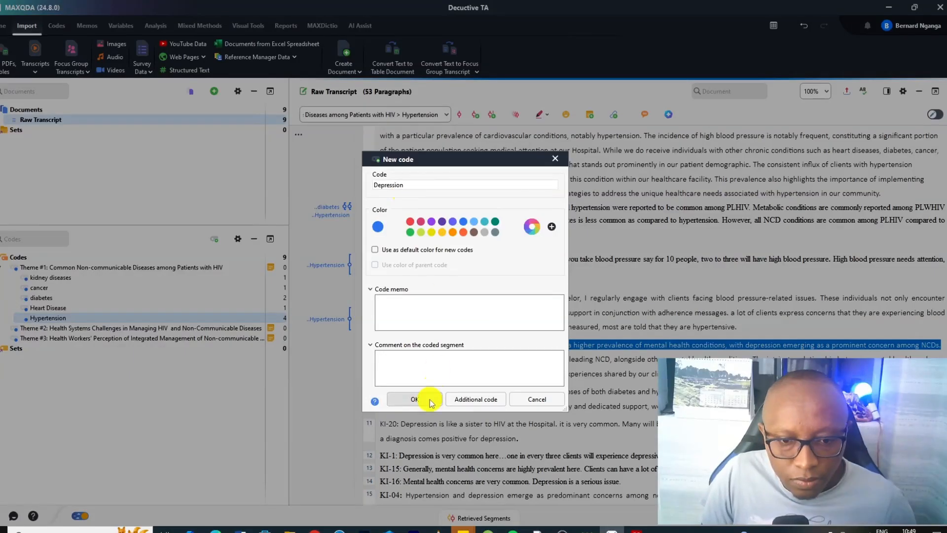
click(419, 398)
drag(40, 259, 115, 275)
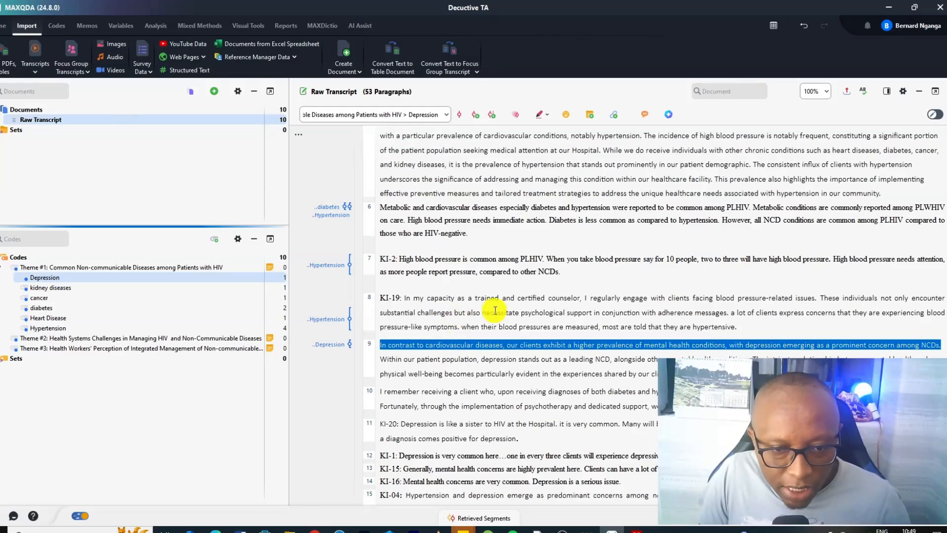
Code the KI-20 statement about depression in paragraph 11 with the Depression code
scroll(493, 349, down, 1)
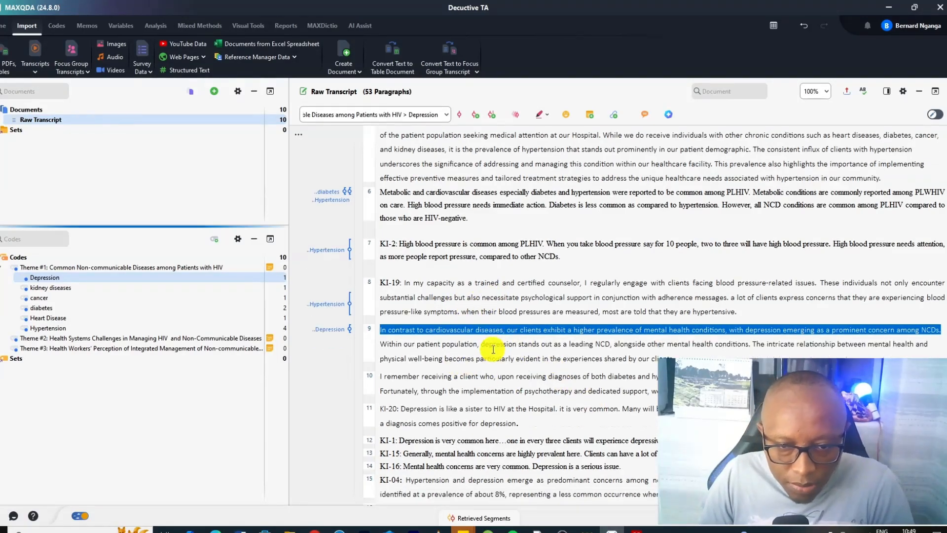
scroll(494, 349, down, 1)
scroll(493, 349, down, 1)
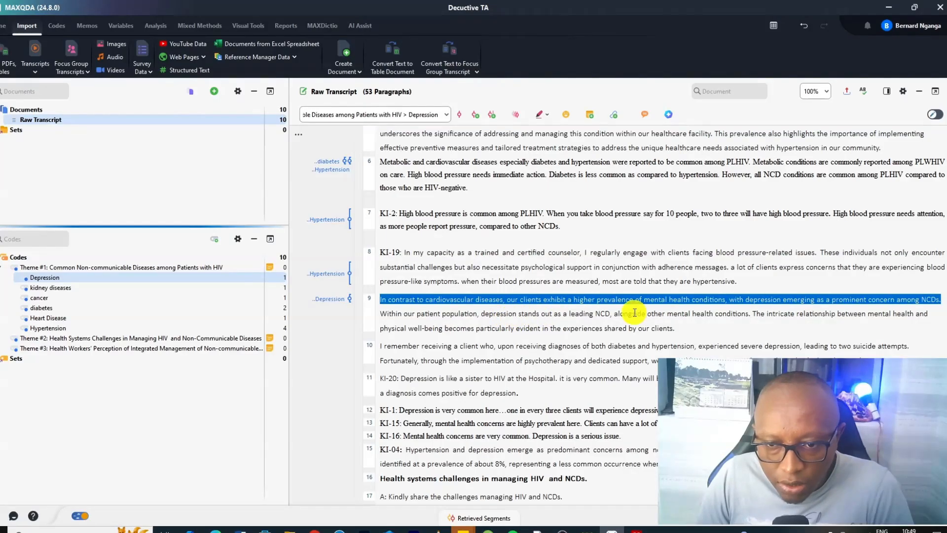
scroll(385, 334, down, 1)
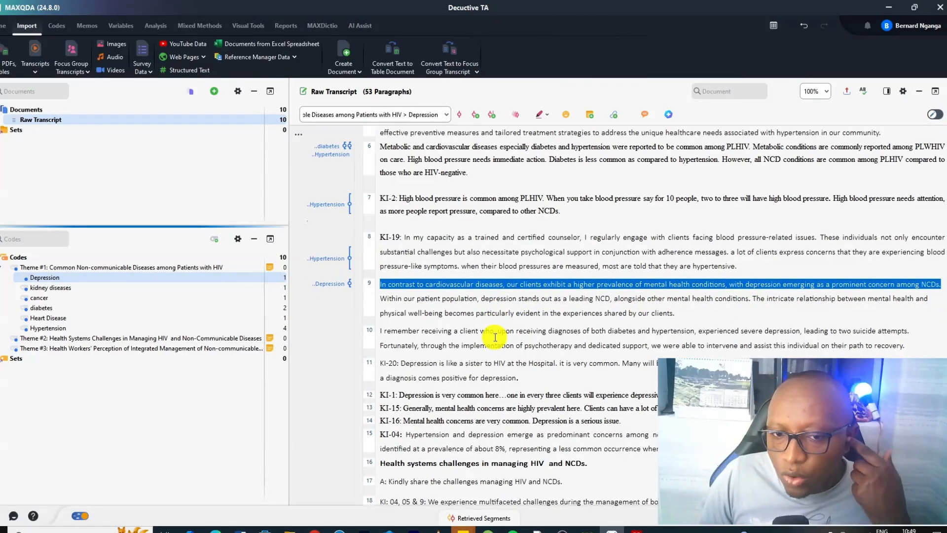
scroll(385, 334, down, 2)
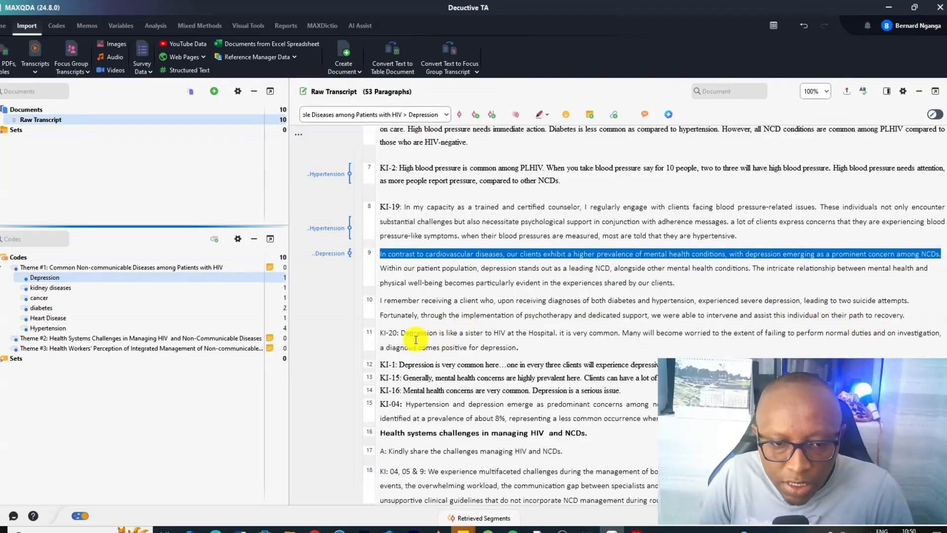
drag(527, 347, 84, 277)
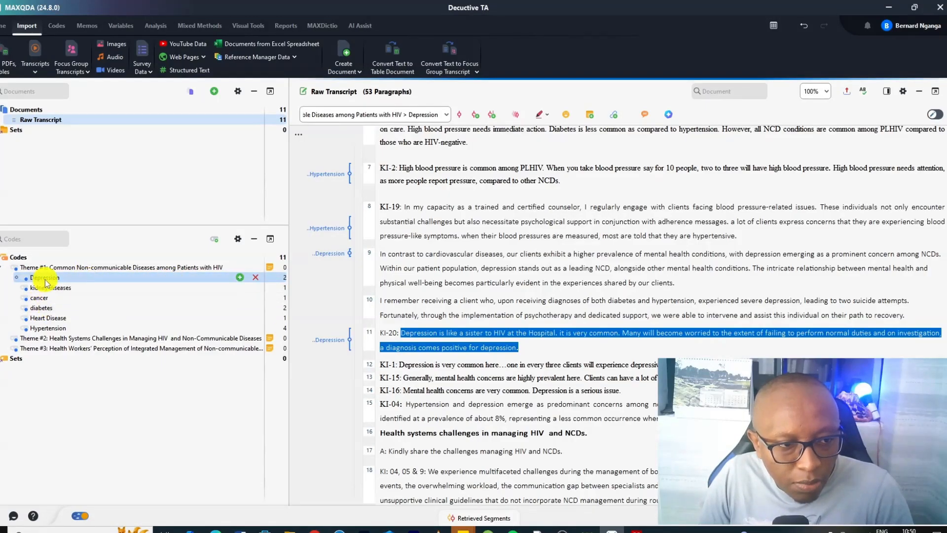
Code the KI-1 statement in paragraph 12 with the Depression code
scroll(444, 328, down, 2)
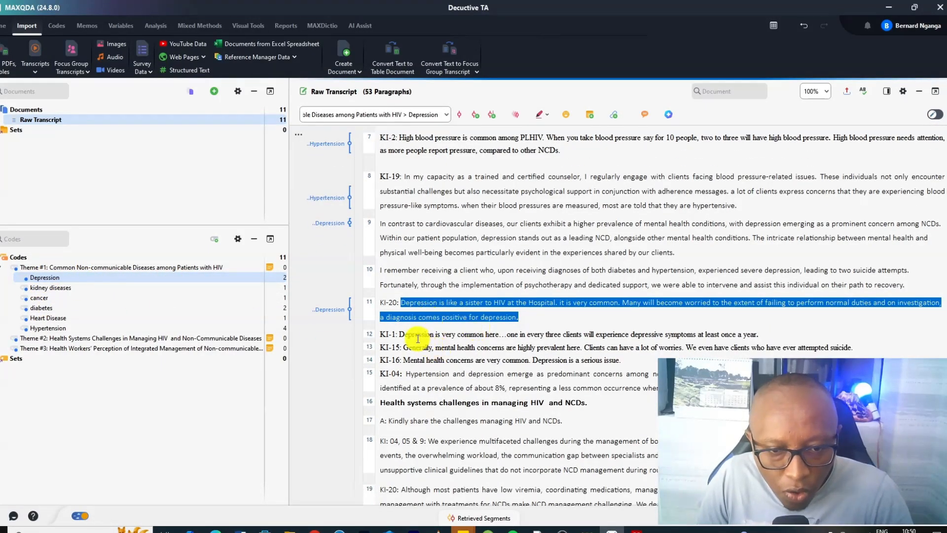
drag(396, 332, 482, 342)
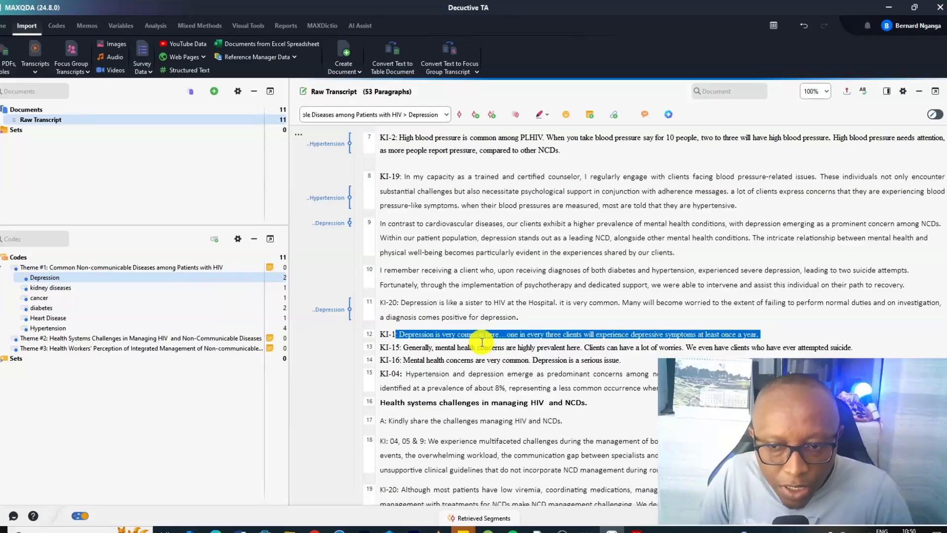
drag(452, 335, 54, 277)
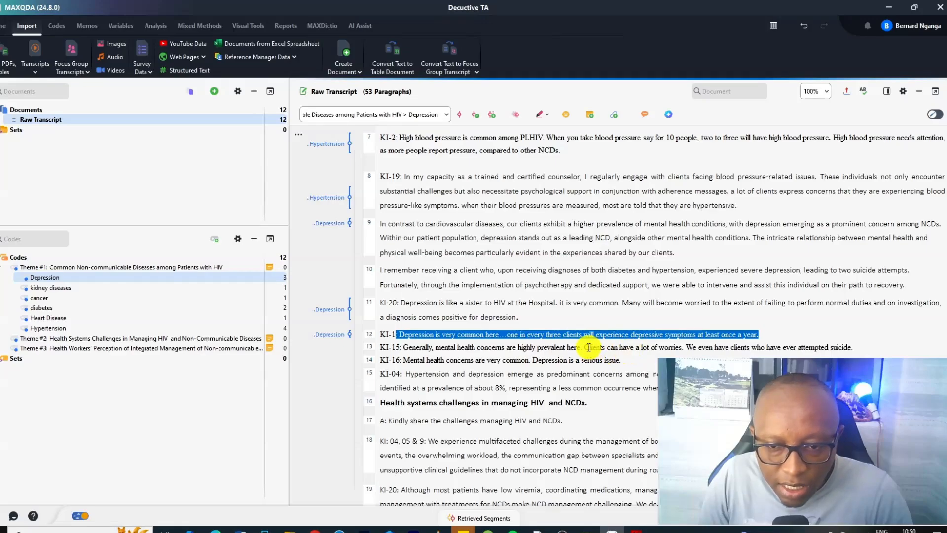
Code the KI-15 statement in paragraph 13 with a new subcode Suicidal ideation under Theme #1
click(866, 351)
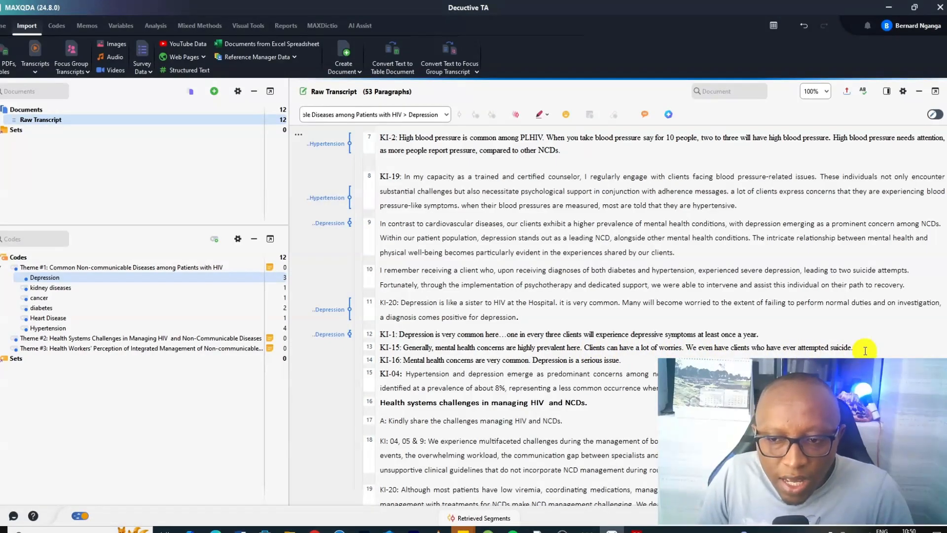
drag(865, 351, 403, 347)
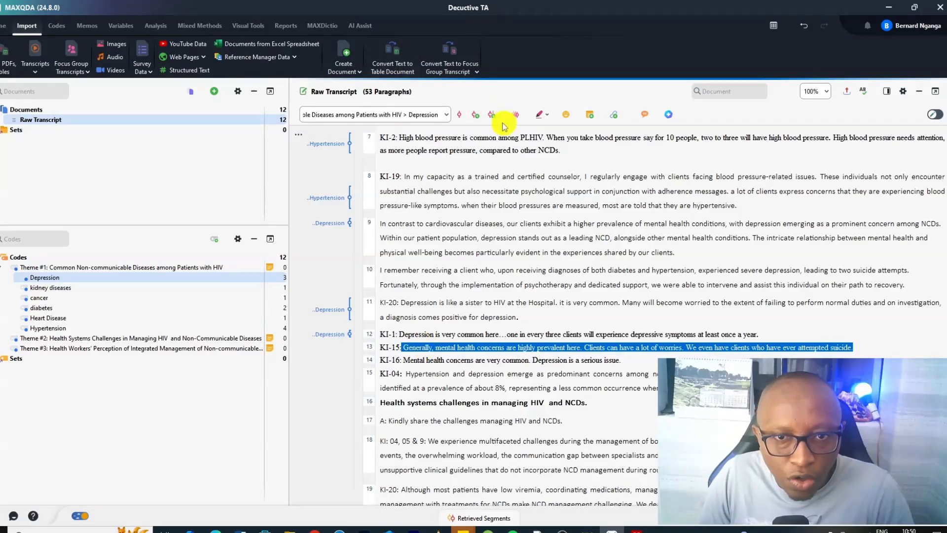
click(476, 114)
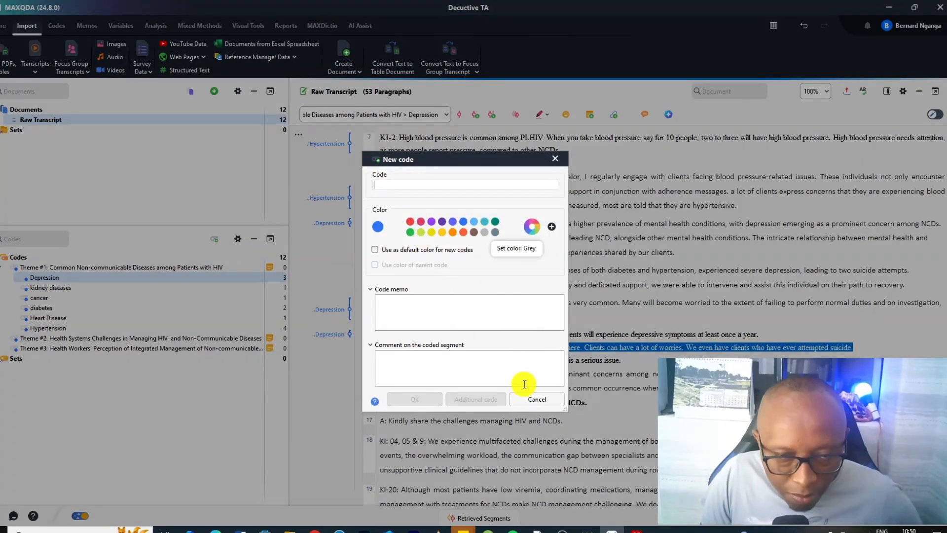
key(alt)
click(387, 184)
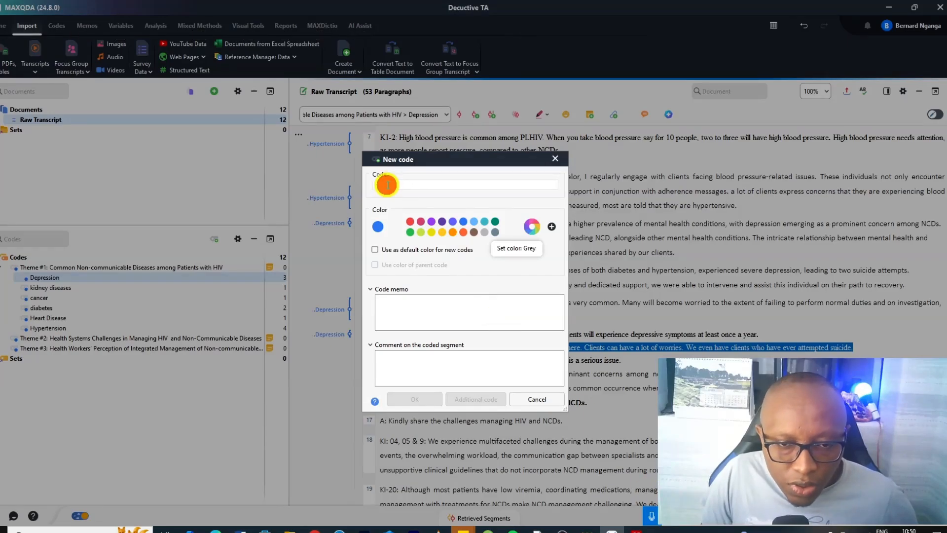
text(Suicidal ideation)
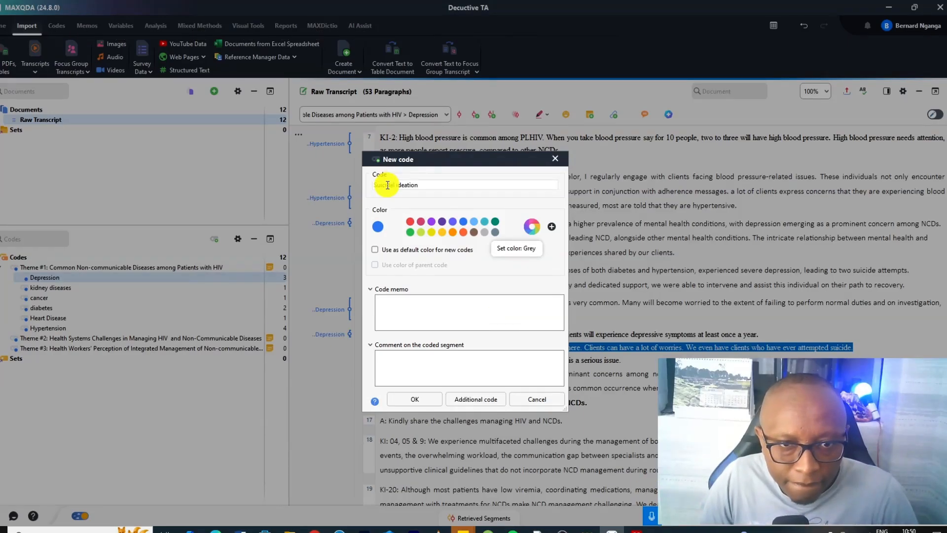
key(Return)
click(74, 268)
drag(74, 267, 101, 280)
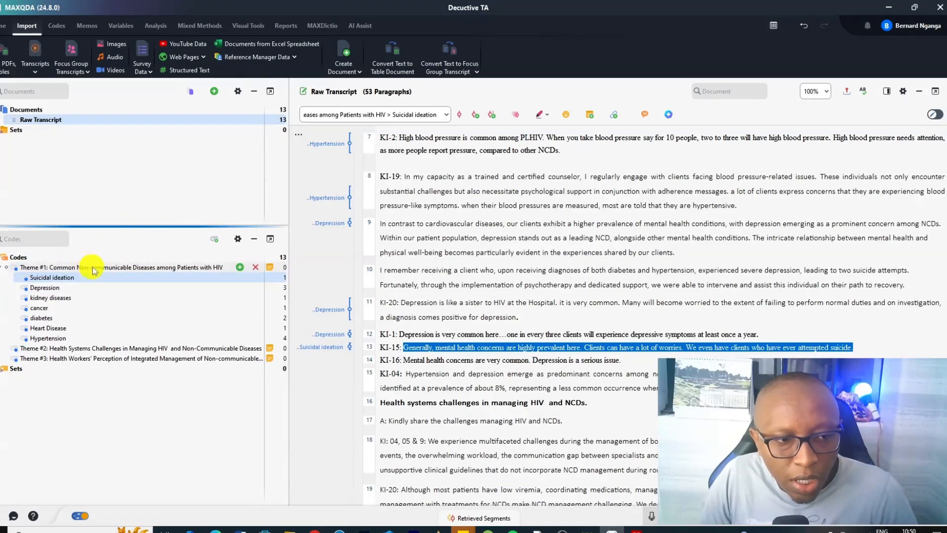
scroll(488, 318, down, 1)
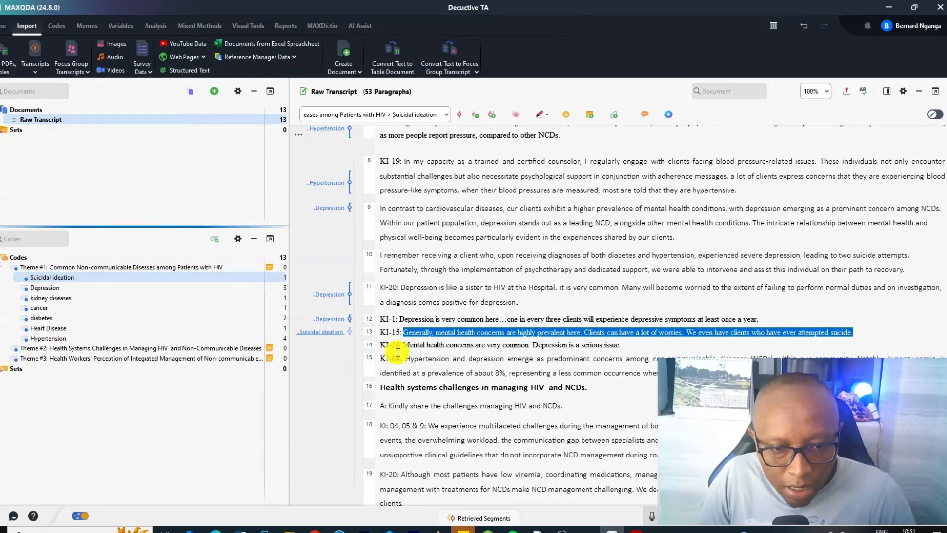
Code the KI-16 statement in paragraph 14 with the Depression code
drag(403, 345, 637, 343)
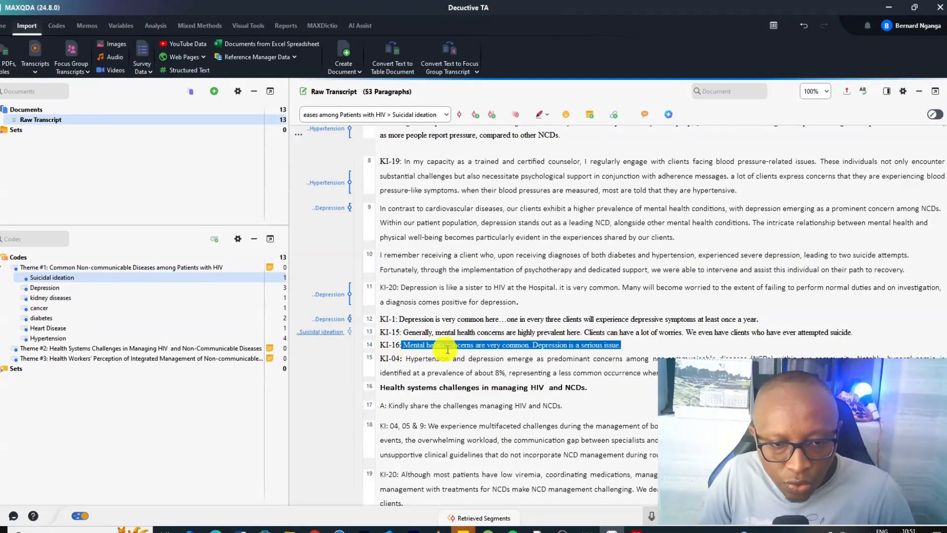
drag(417, 345, 154, 286)
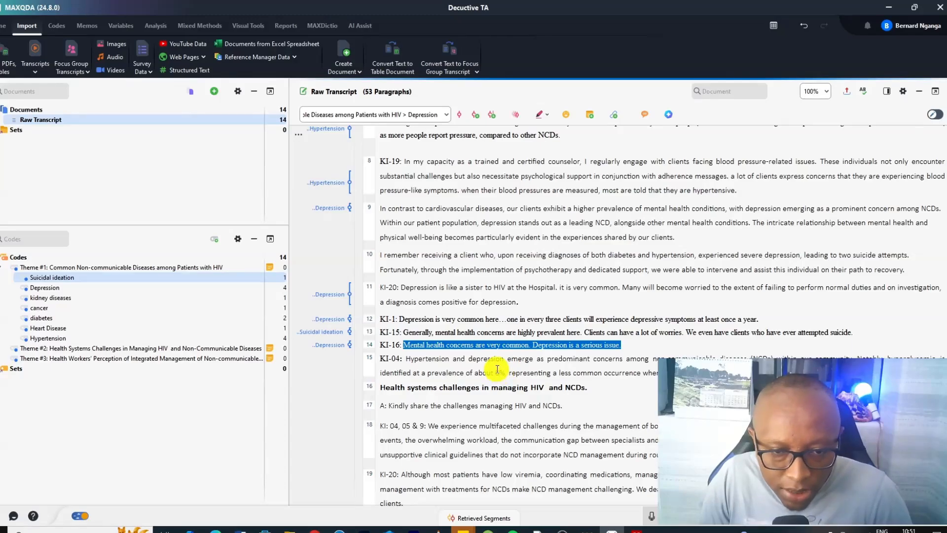
Code the word Hypertension at the start of the KI-04 statement in paragraph 15 with the Hypertension code
scroll(489, 365, down, 1)
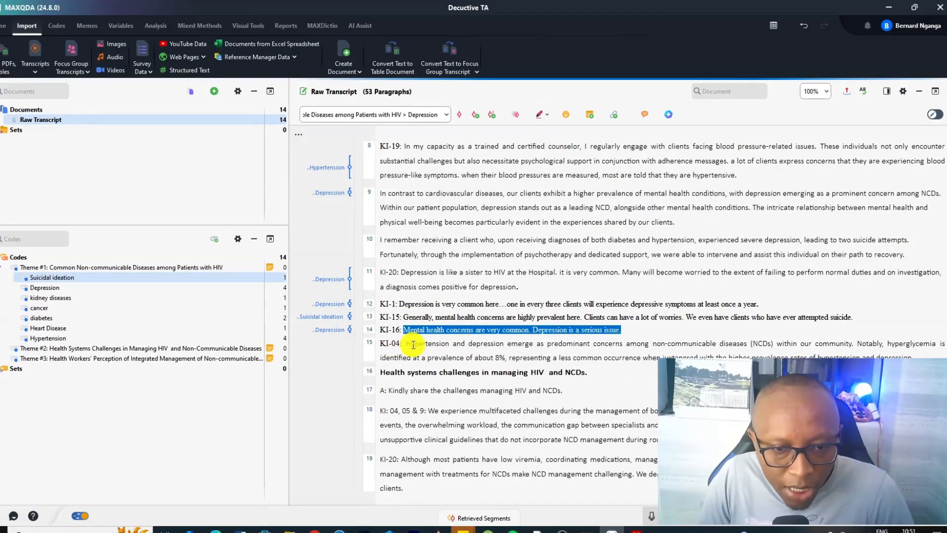
drag(450, 344, 406, 344)
drag(428, 344, 157, 338)
click(470, 342)
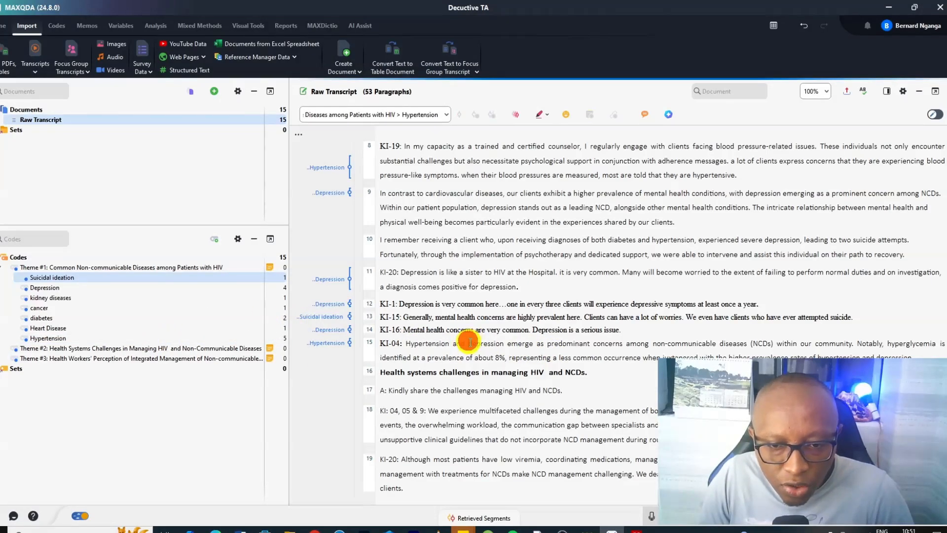
Code the phrase about depression emerging as a predominant NCD concern in paragraph 15 with the Depression code
drag(469, 342, 672, 348)
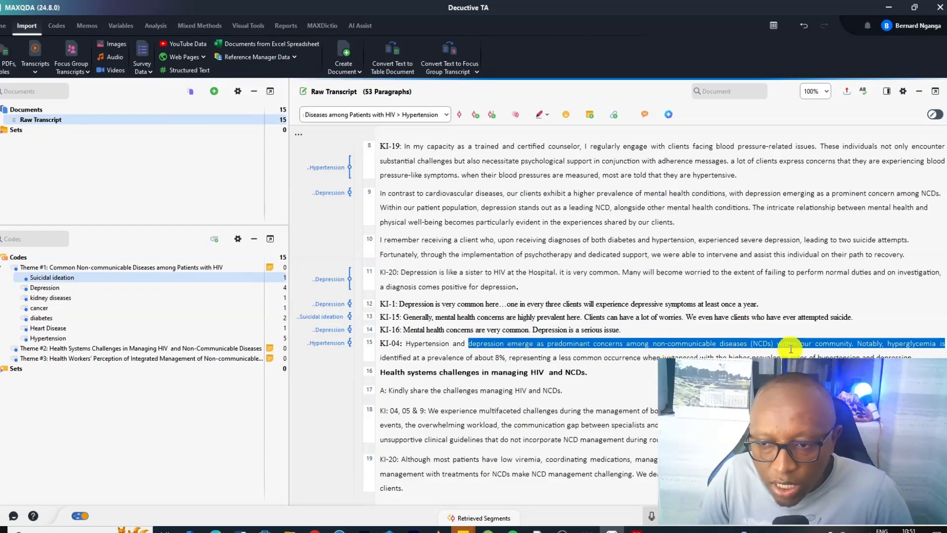
drag(855, 342, 469, 342)
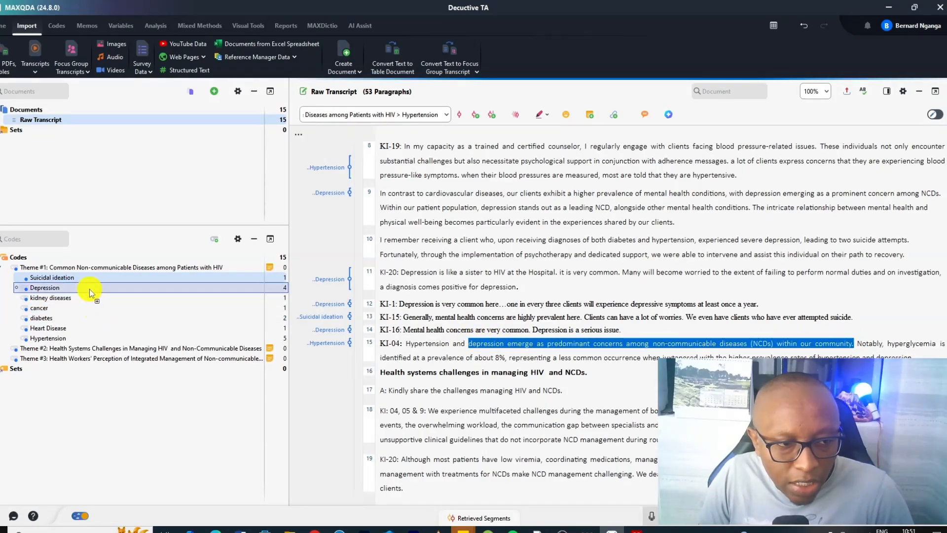
drag(90, 288, 693, 354)
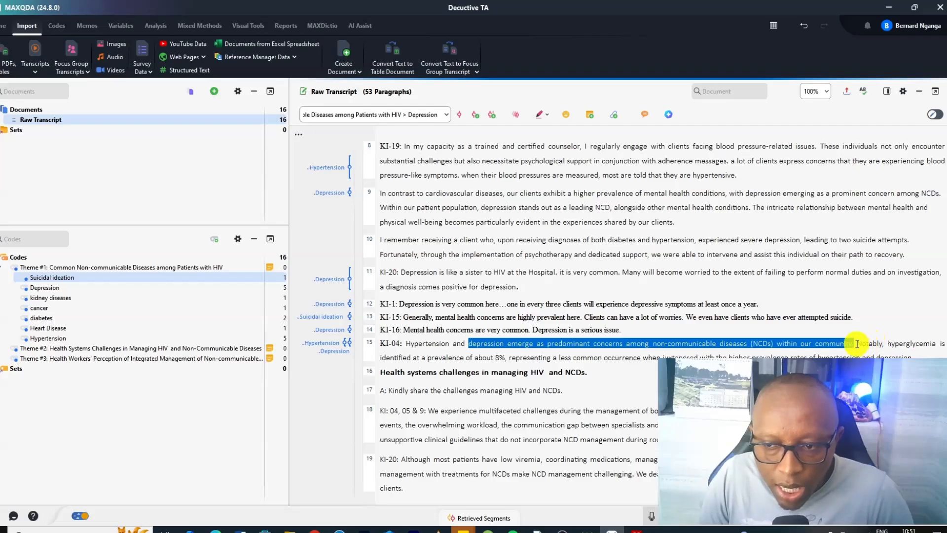
Code the hyperglycemia prevalence sentence in paragraph 15 with the diabetes code, then collapse Theme #1's subcodes
drag(856, 344, 75, 324)
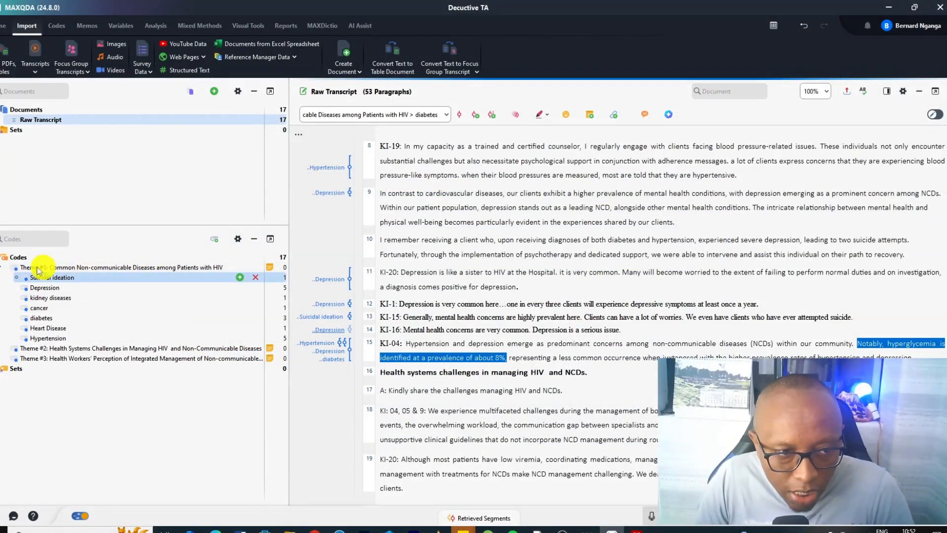
click(5, 267)
click(5, 267)
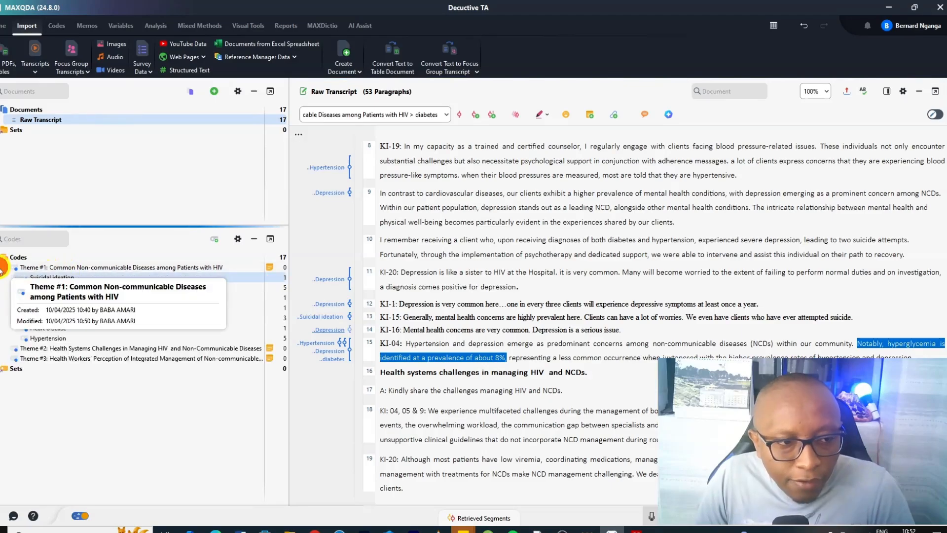
scroll(491, 248, up, 2)
scroll(491, 247, up, 1)
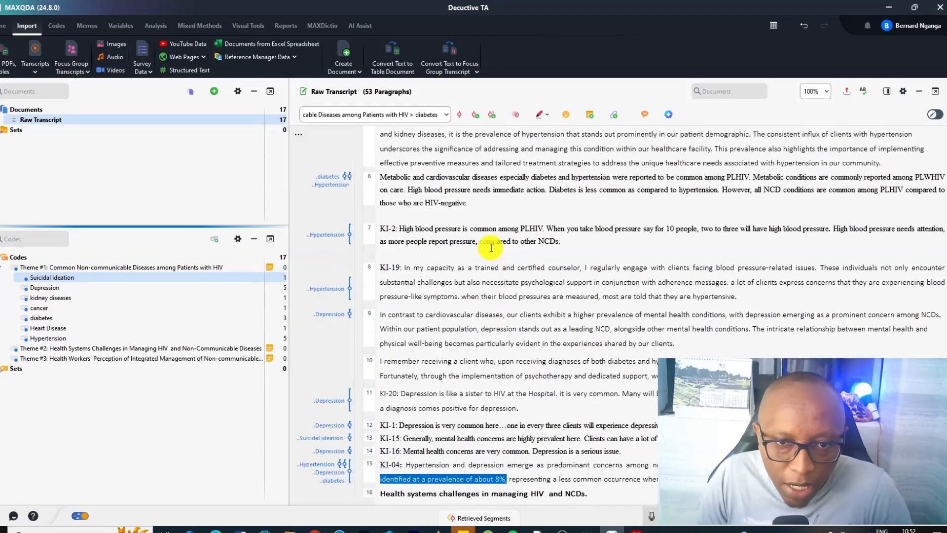
scroll(492, 247, up, 2)
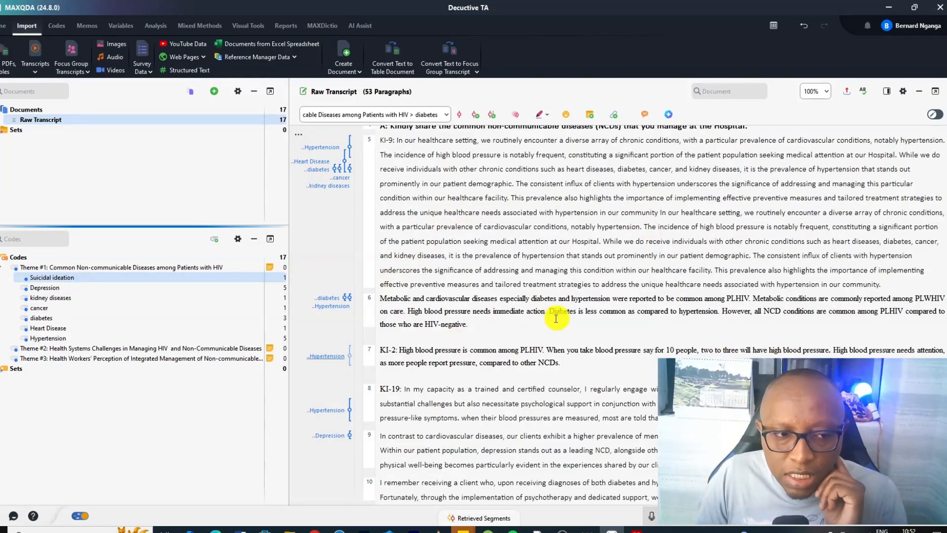
click(1, 268)
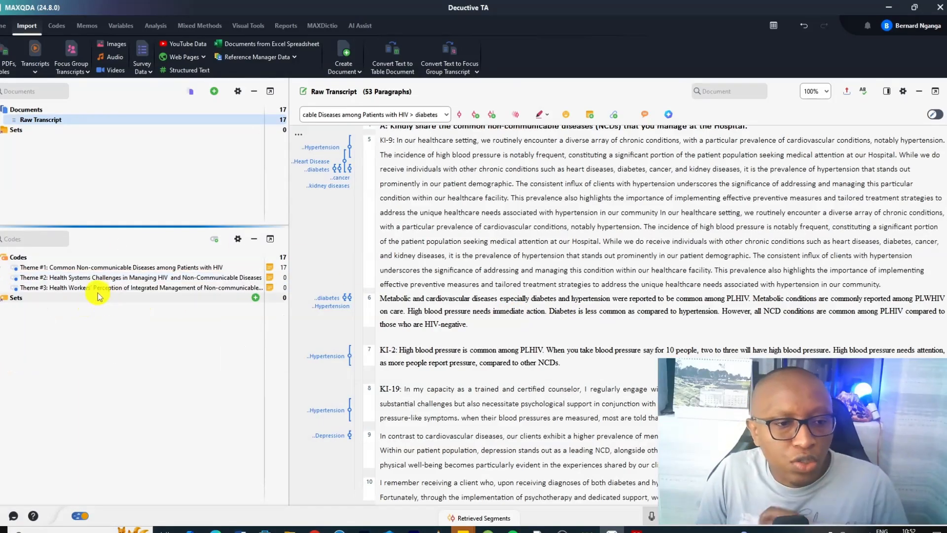
Code the adverse-events passage in paragraph 18 with a new code Difficulties in handling adverse events among patients under Theme #2
scroll(544, 291, down, 1)
scroll(544, 291, down, 8)
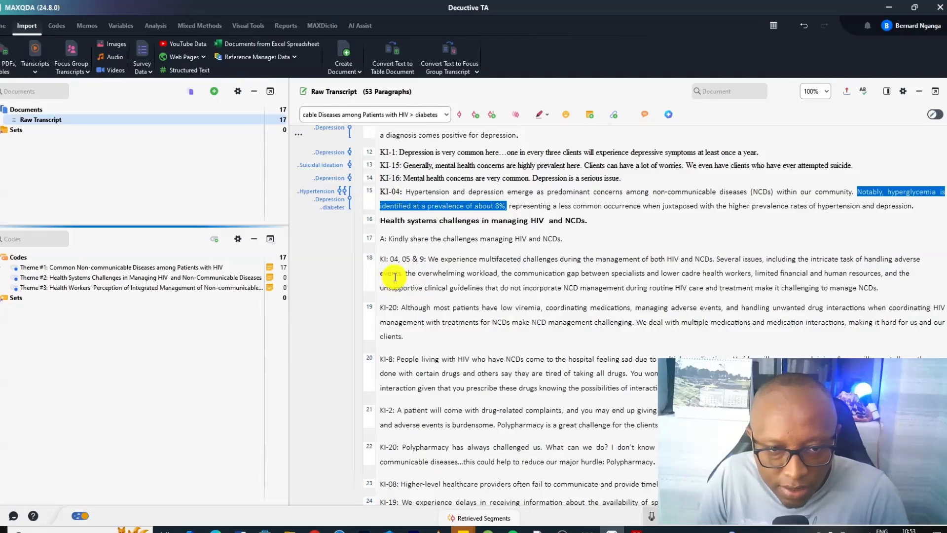
drag(717, 257, 920, 260)
click(472, 114)
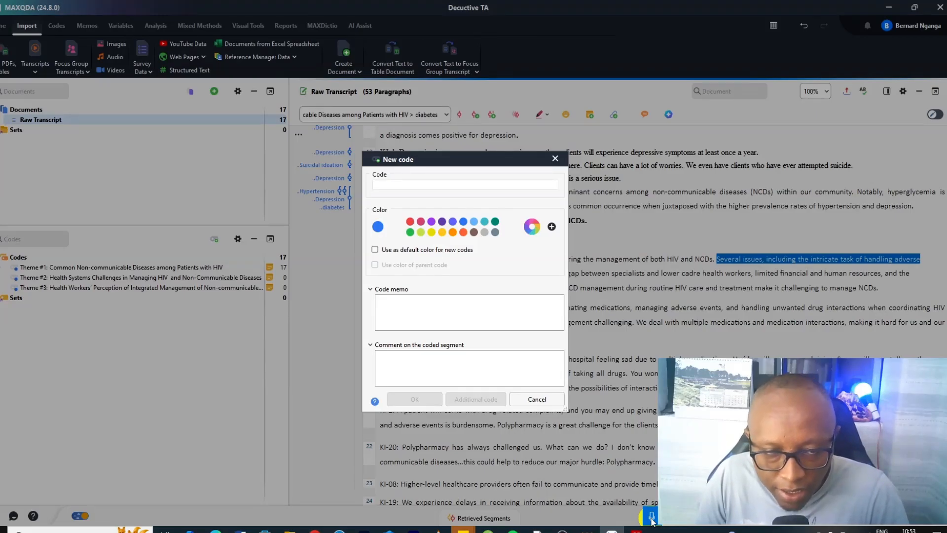
text(Difficulties in handling adverse events among patients)
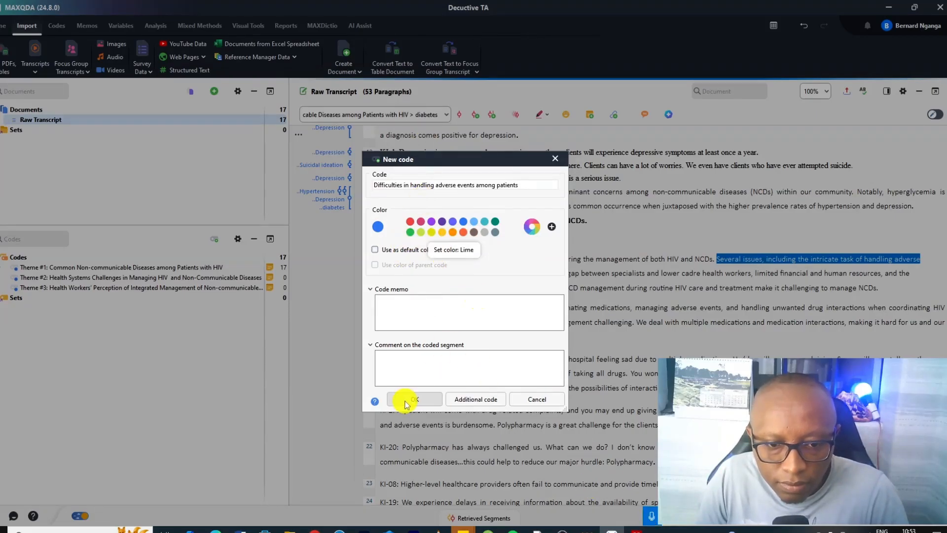
click(414, 399)
drag(37, 267, 80, 289)
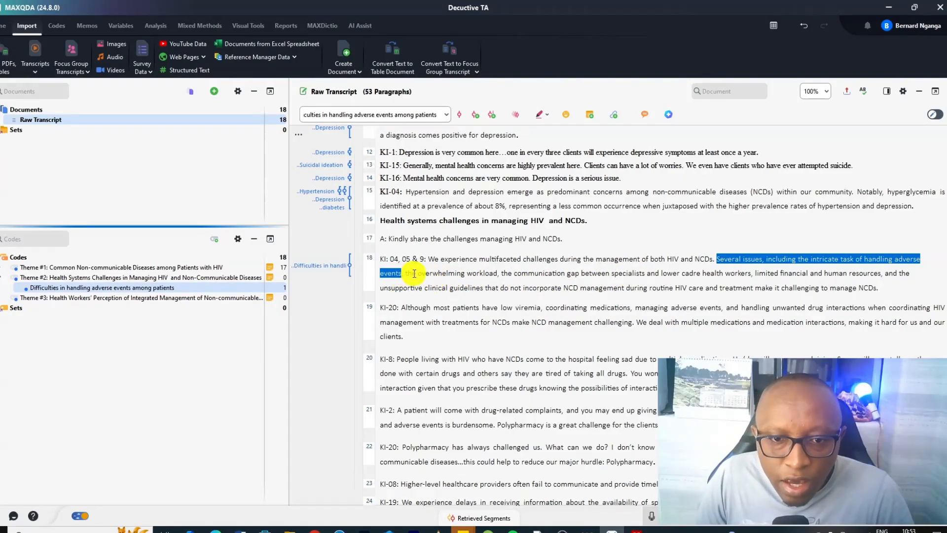
Code the phrase the overwhelming workload in vivo and nest the new code under Theme #2
drag(406, 272, 497, 273)
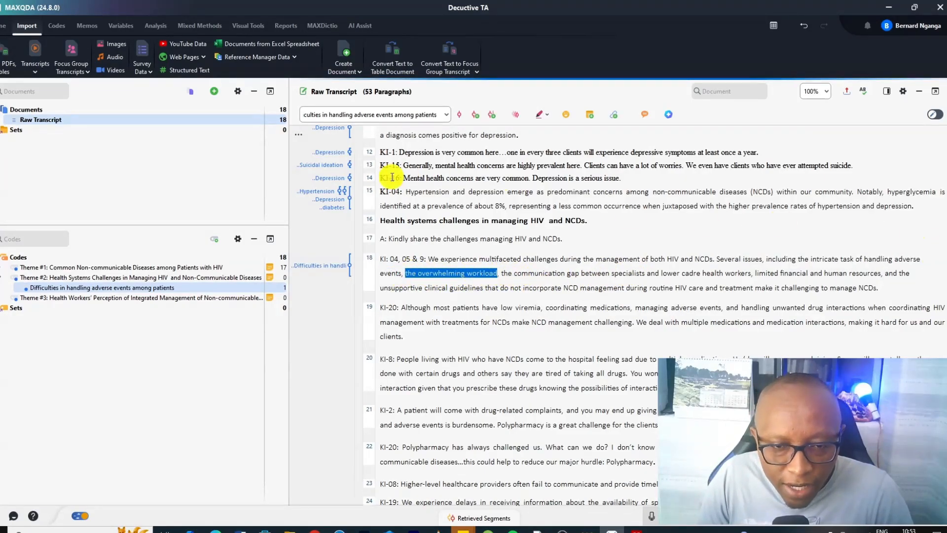
click(488, 117)
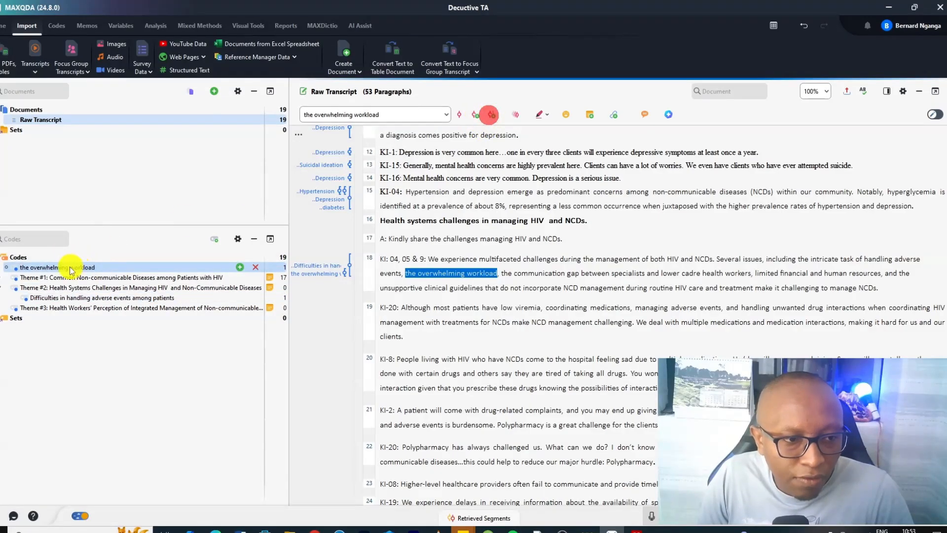
drag(69, 266, 97, 291)
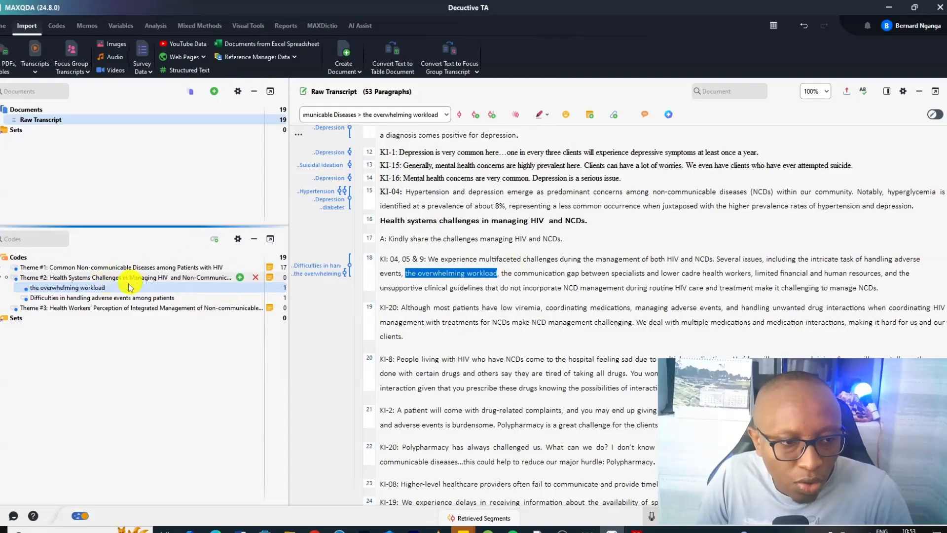
Rename the overwhelming workload code to The overwhelming workload through its properties
right_click(113, 289)
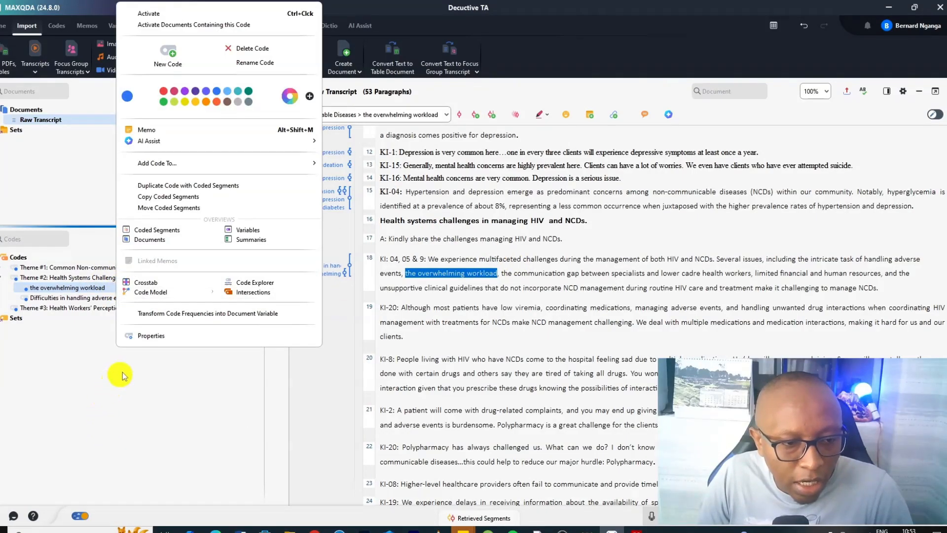
click(148, 336)
click(447, 126)
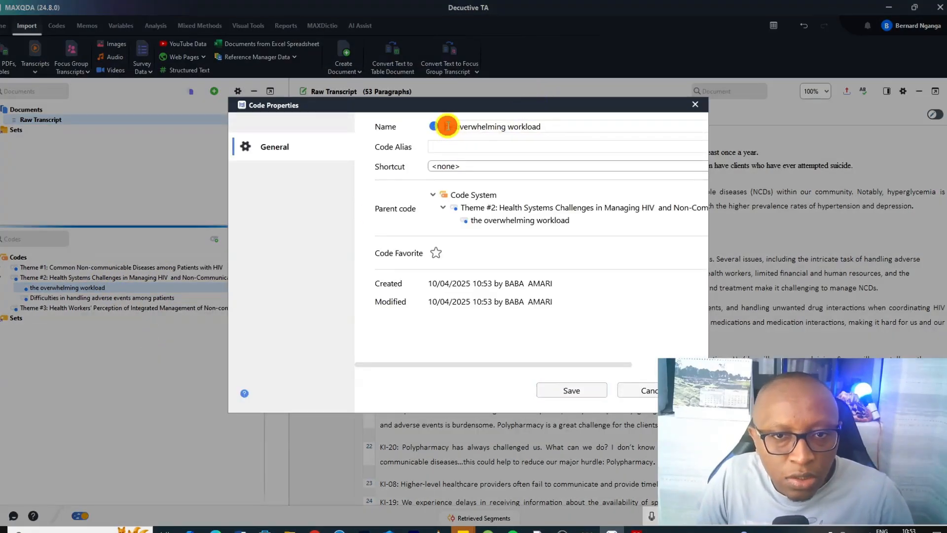
key(BackSpace)
text(T)
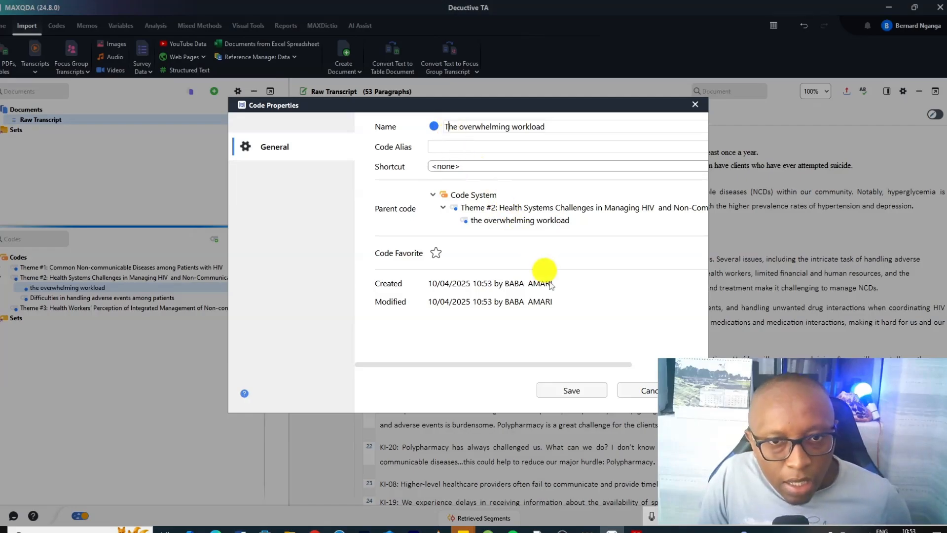
click(572, 390)
right_click(79, 287)
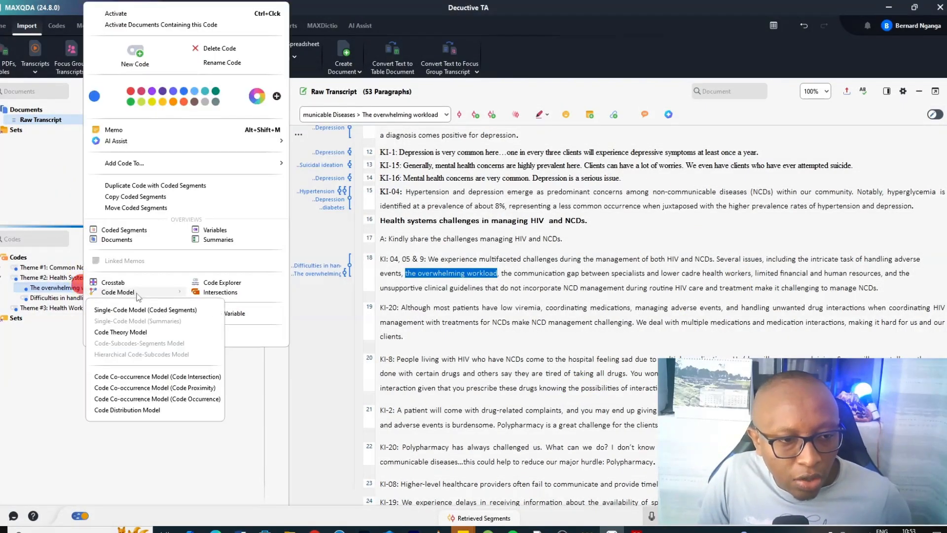
click(56, 364)
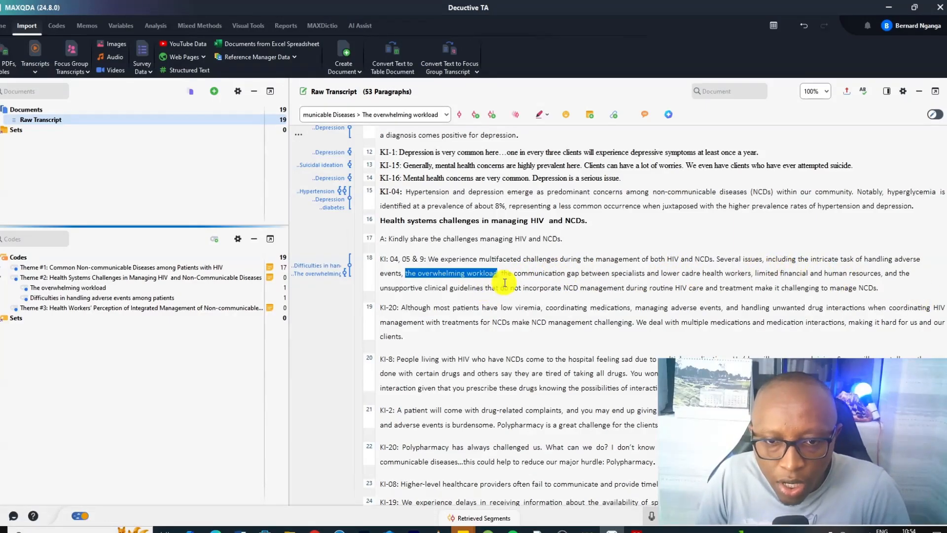
Code the communication gap phrase with a new code Communication challenges between specialists and low rank health care workers under Theme #2
drag(500, 273, 753, 276)
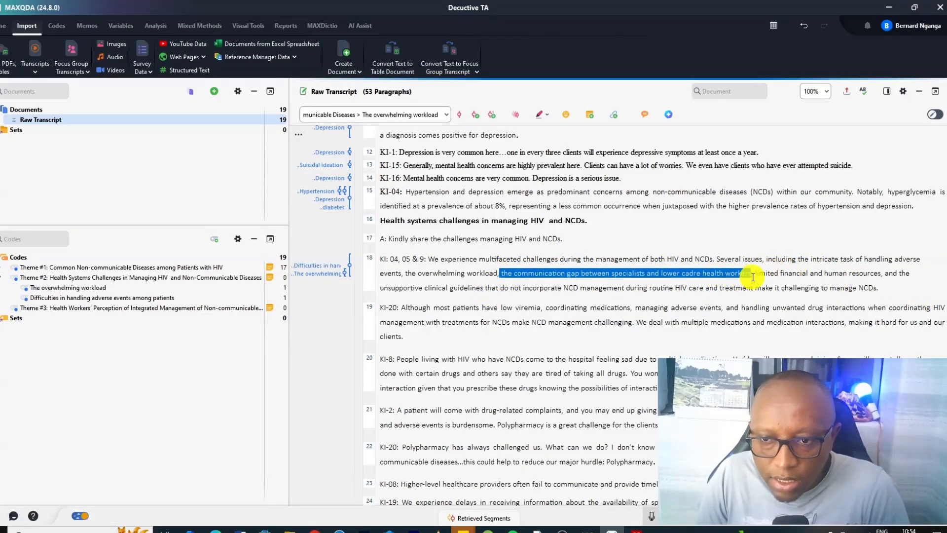
click(475, 114)
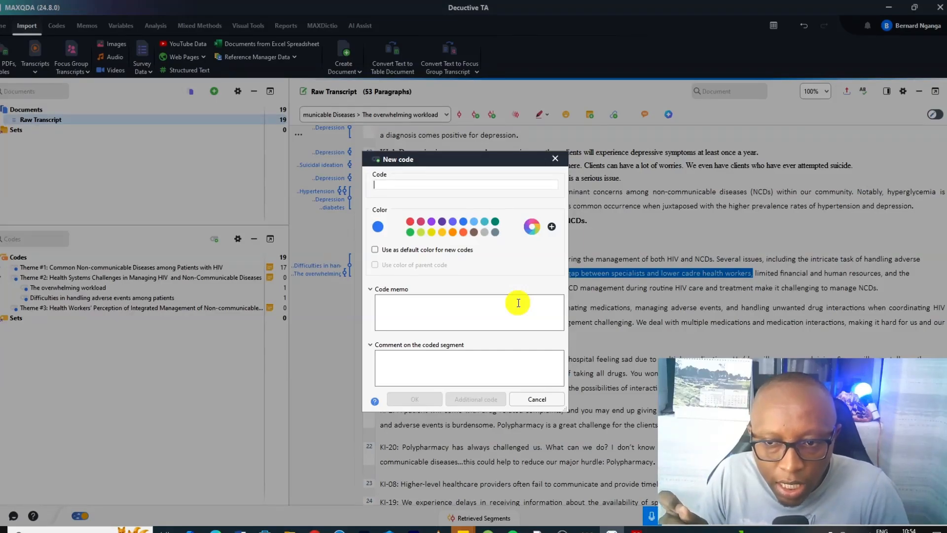
text(Communication challenges between specialists and low rank health care workers)
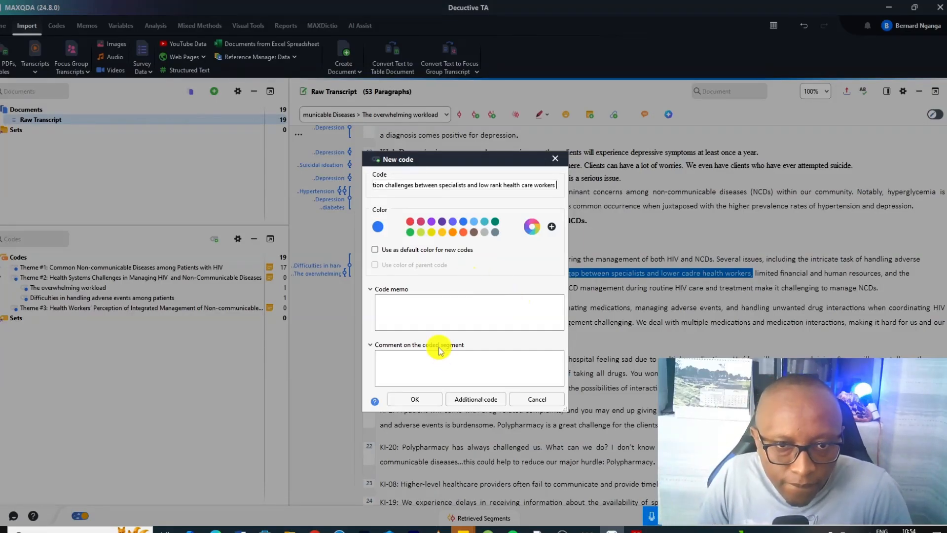
click(414, 399)
click(59, 267)
drag(60, 268, 69, 287)
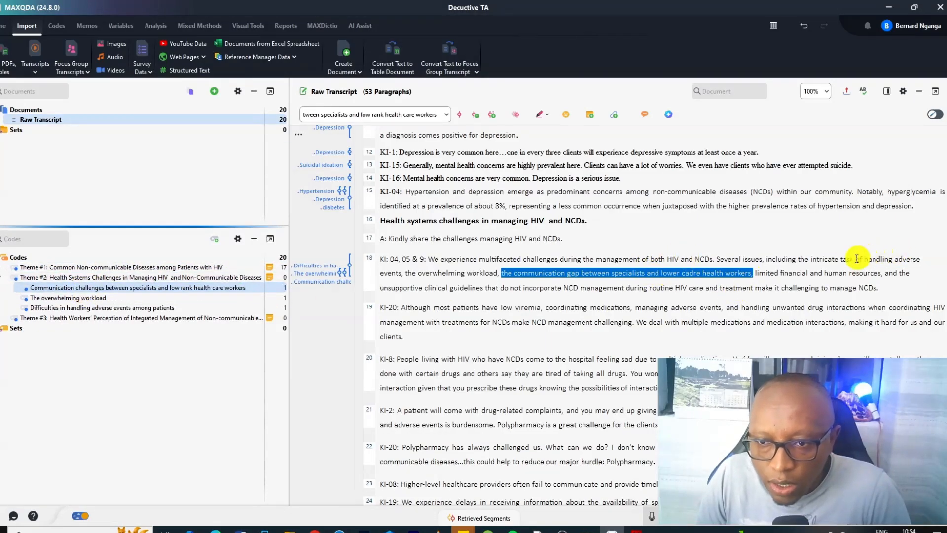
Code the words limited financial in paragraph 18 in vivo
click(756, 273)
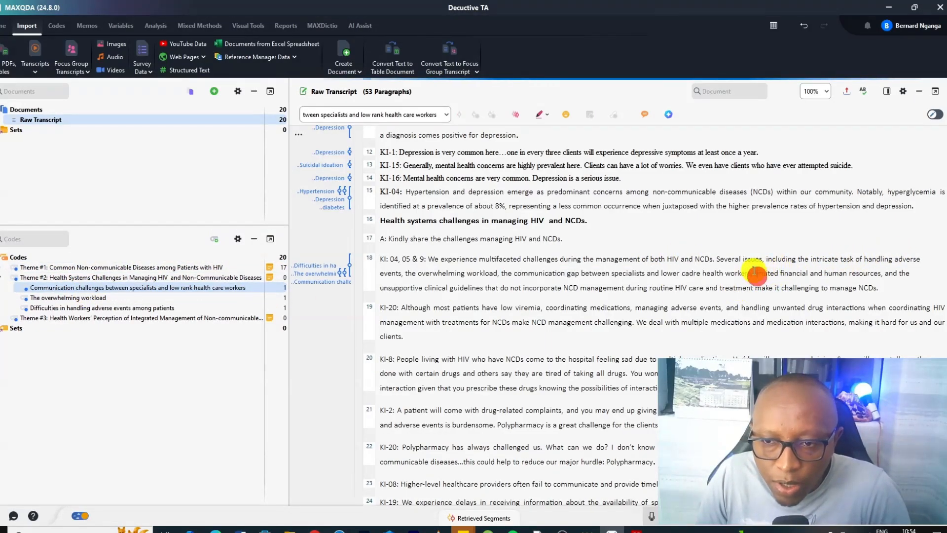
drag(756, 271, 800, 268)
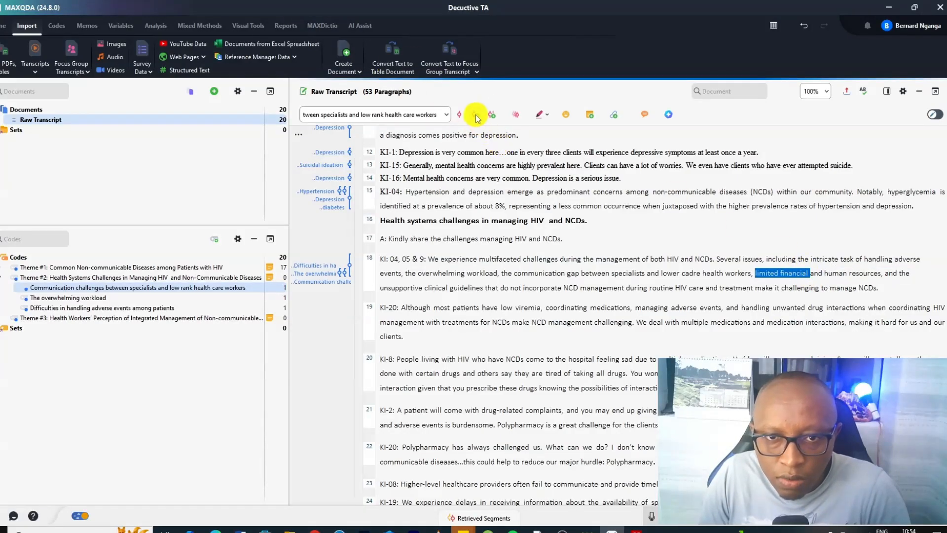
click(492, 117)
click(826, 272)
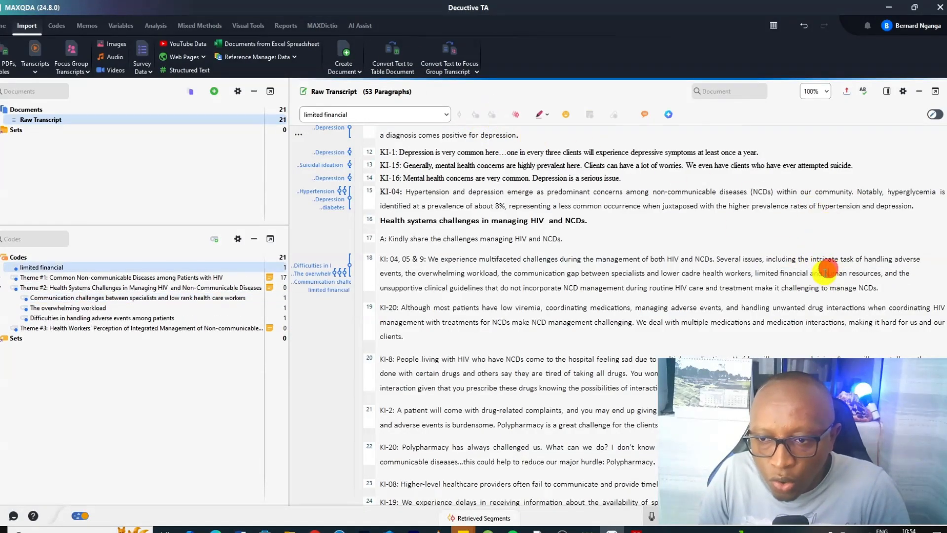
Code the phrase and human resources with a new code Limited human resources and nest it under Theme #2
drag(810, 272, 887, 273)
click(477, 113)
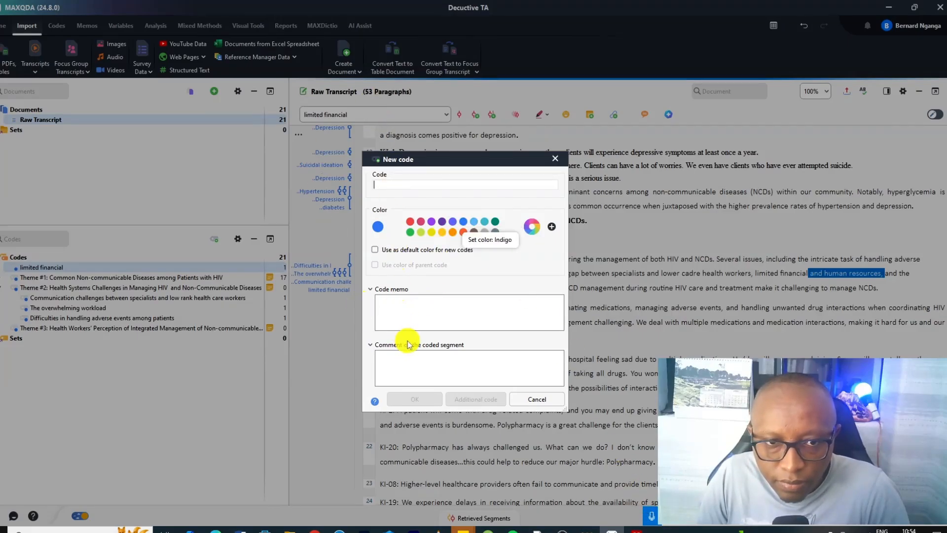
text(Limited human resources)
click(415, 399)
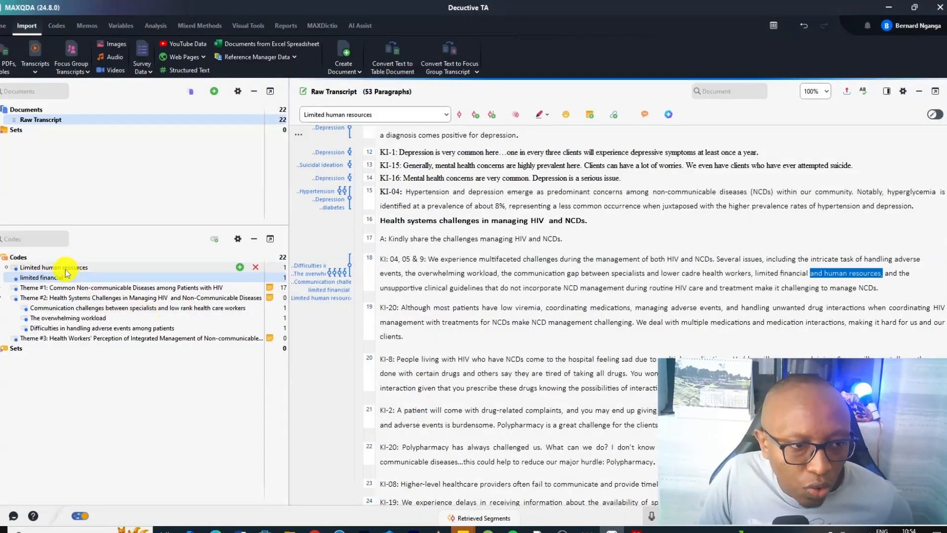
click(58, 267)
ctrl+click(51, 267)
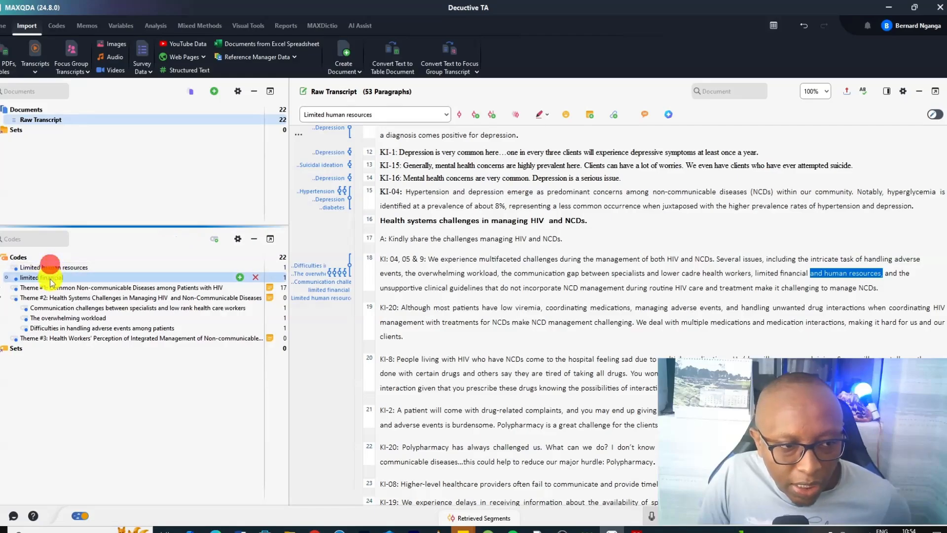
ctrl+click(49, 277)
ctrl+click(50, 268)
drag(45, 270, 64, 299)
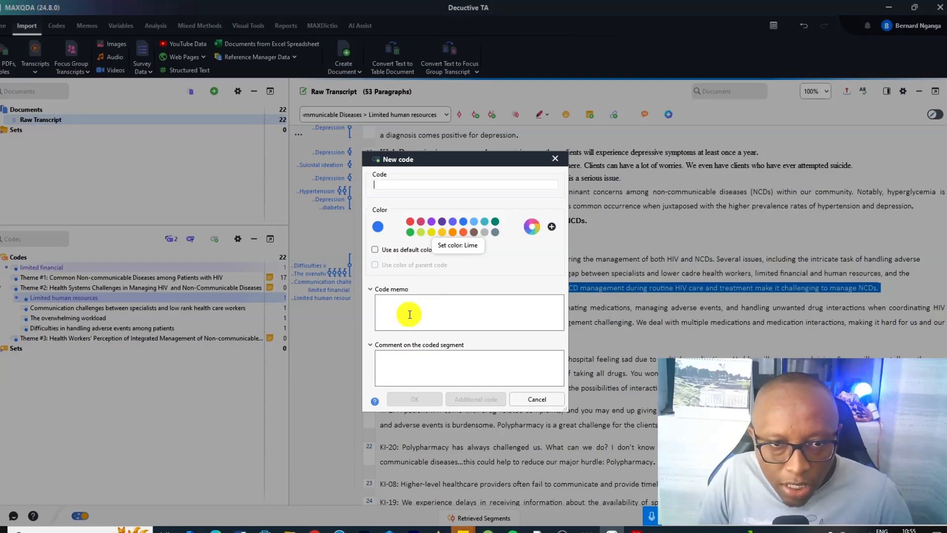
Code the unsupportive clinical guidelines passage with a new code Insufficient clinical guidelines and nest it under Theme #2
text(Insufficient clinical guidelines)
click(414, 399)
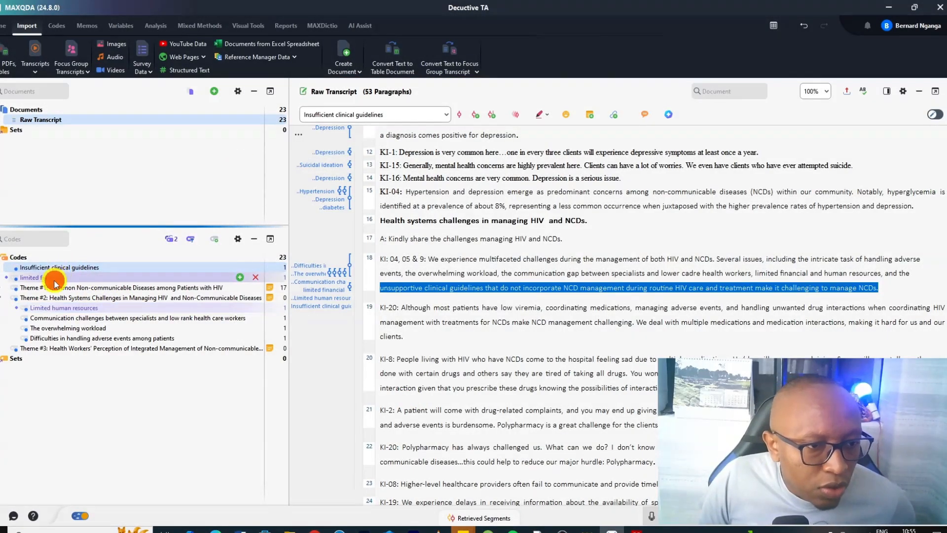
ctrl+click(54, 281)
click(46, 277)
ctrl+click(43, 268)
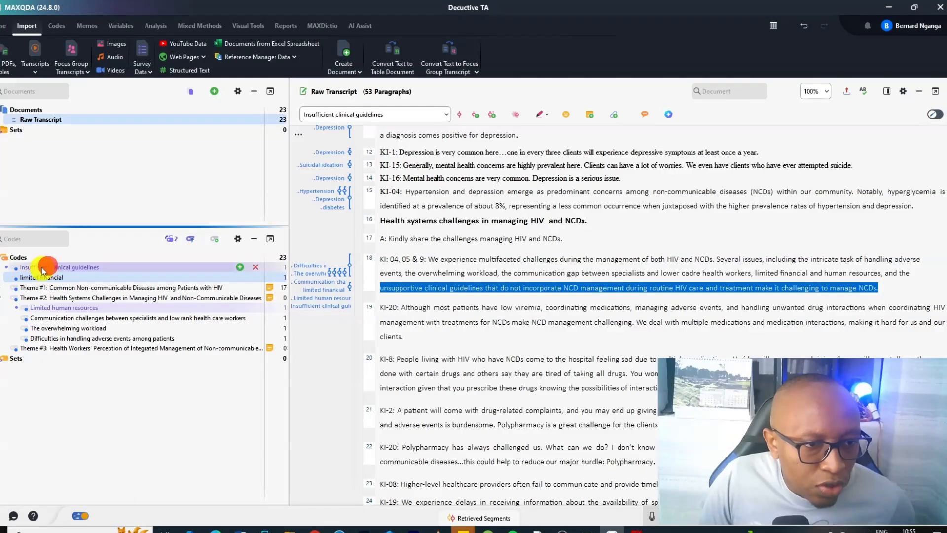
drag(41, 270, 54, 303)
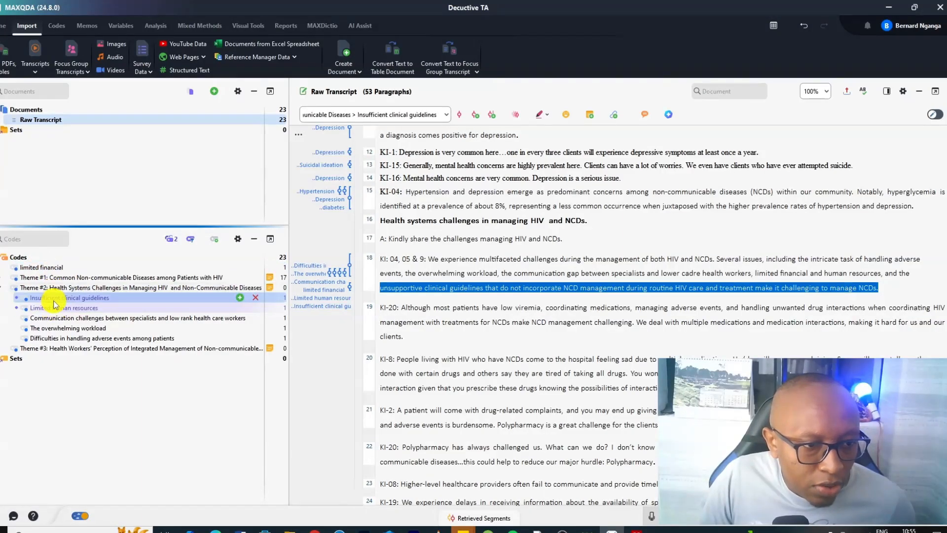
Move the limited financial code under Theme #2 and expand the full code system with Theme #1's subcodes
click(52, 268)
drag(129, 274, 77, 287)
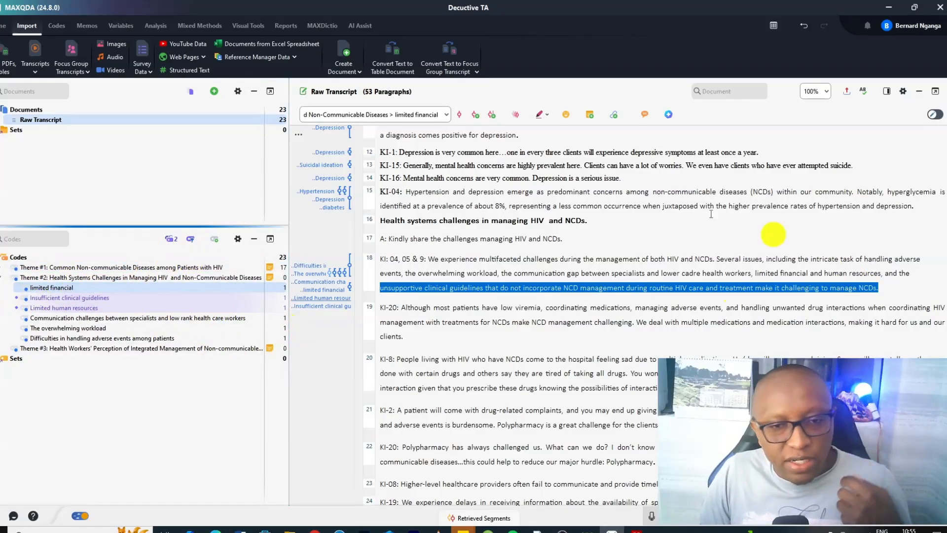
click(919, 91)
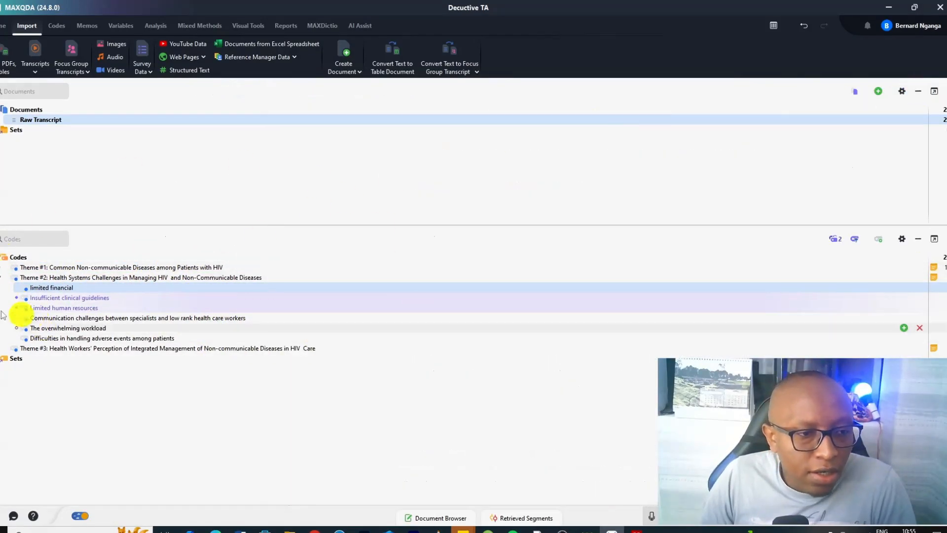
click(2, 267)
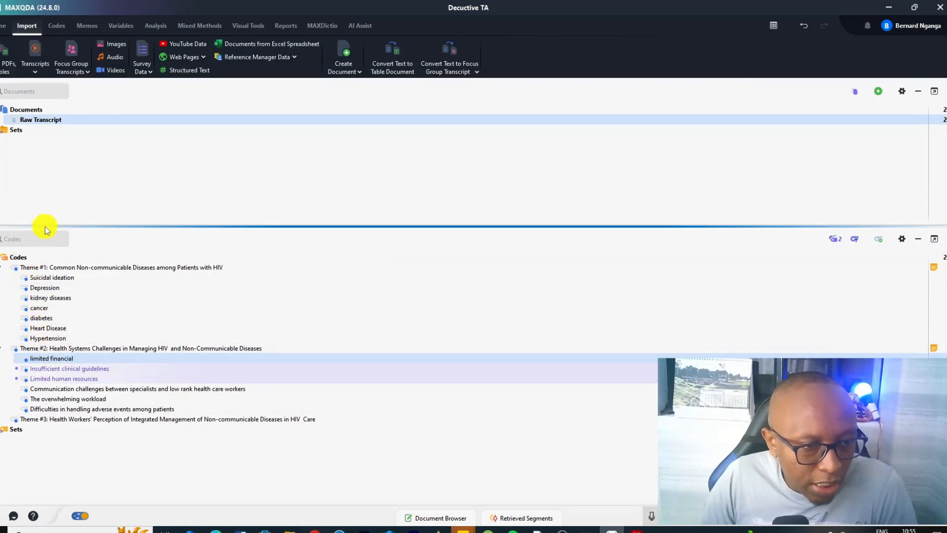
mouse_move(46, 269)
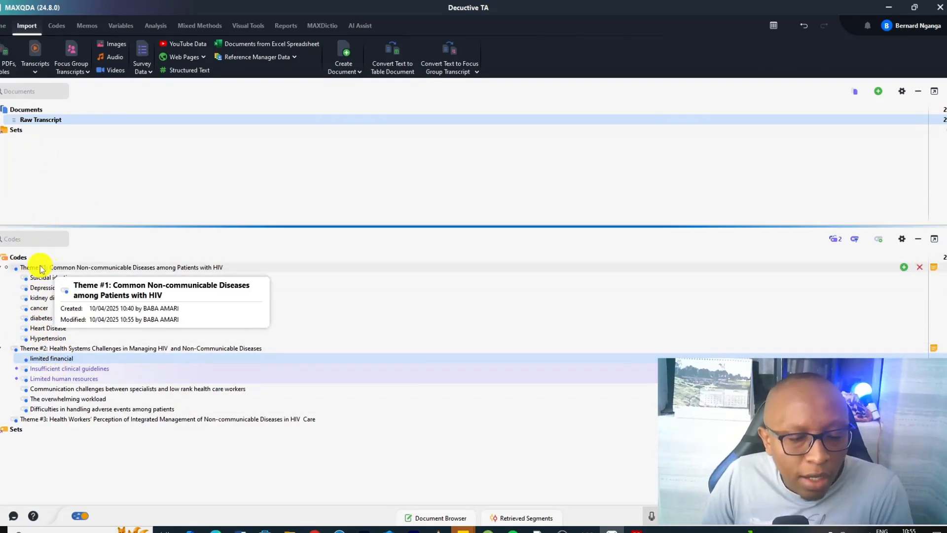